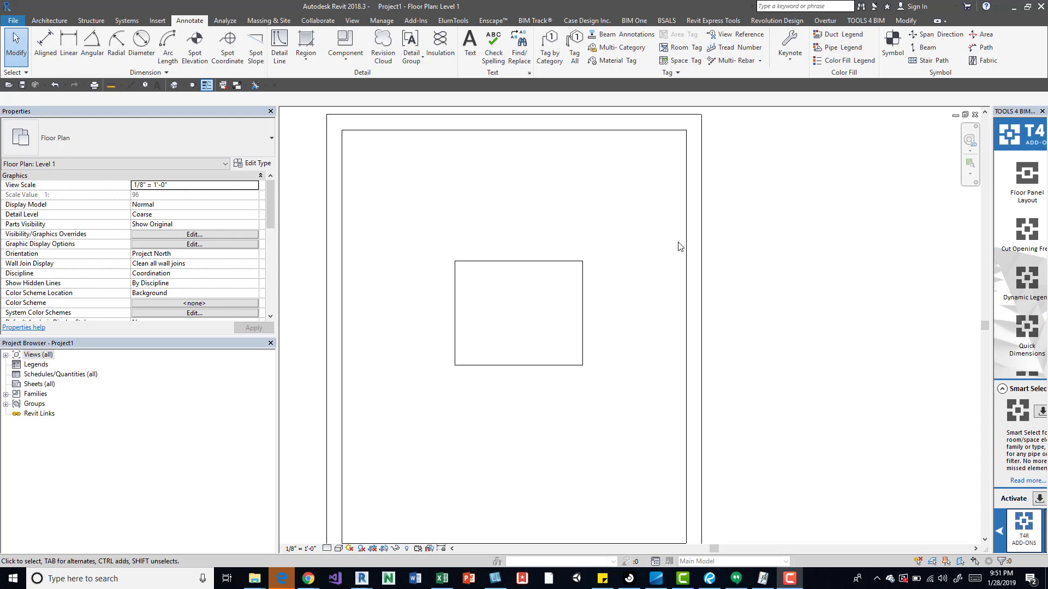
- Select the GenericStartFamily box to show its 5' 7 215/256" and 4' 5 149/256" temporary dimensions
{"action": "scroll", "coordinate": [749, 350], "scroll_direction": "down", "scroll_amount": 1}
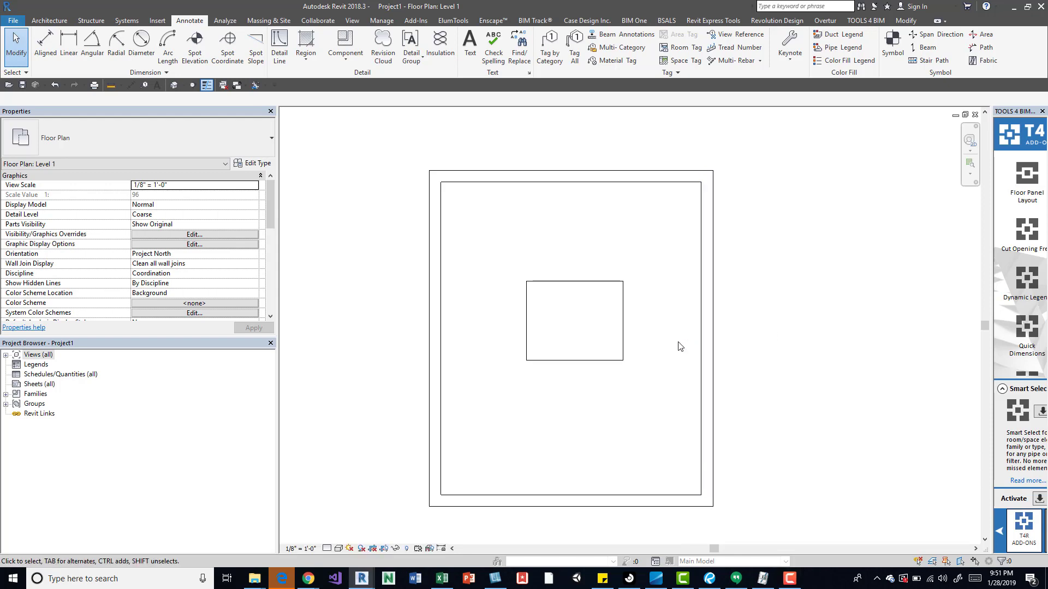
{"action": "scroll", "coordinate": [591, 349], "scroll_direction": "down", "scroll_amount": 2}
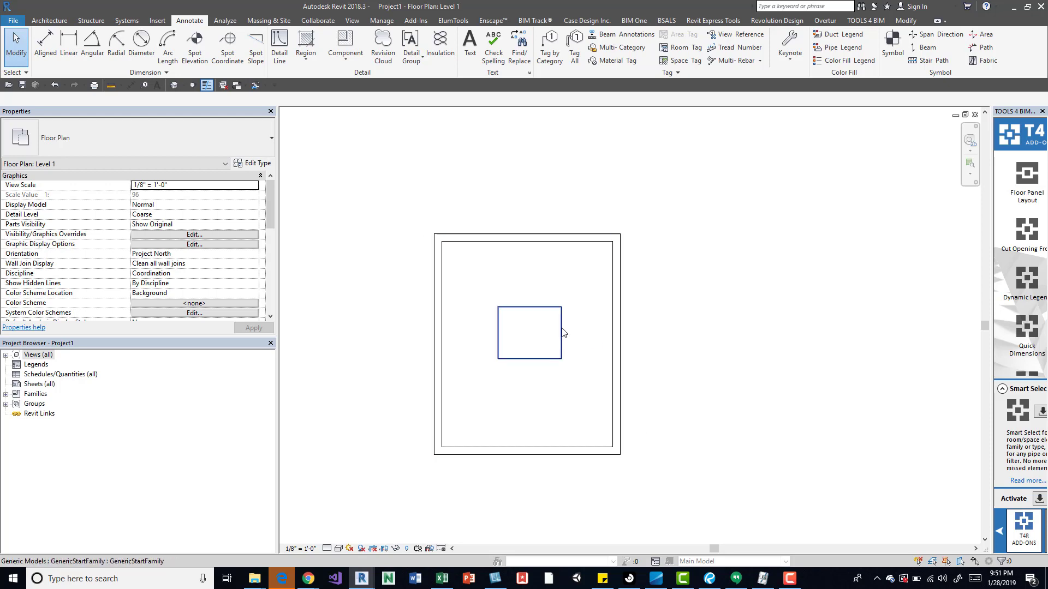
{"action": "left_click", "coordinate": [552, 310]}
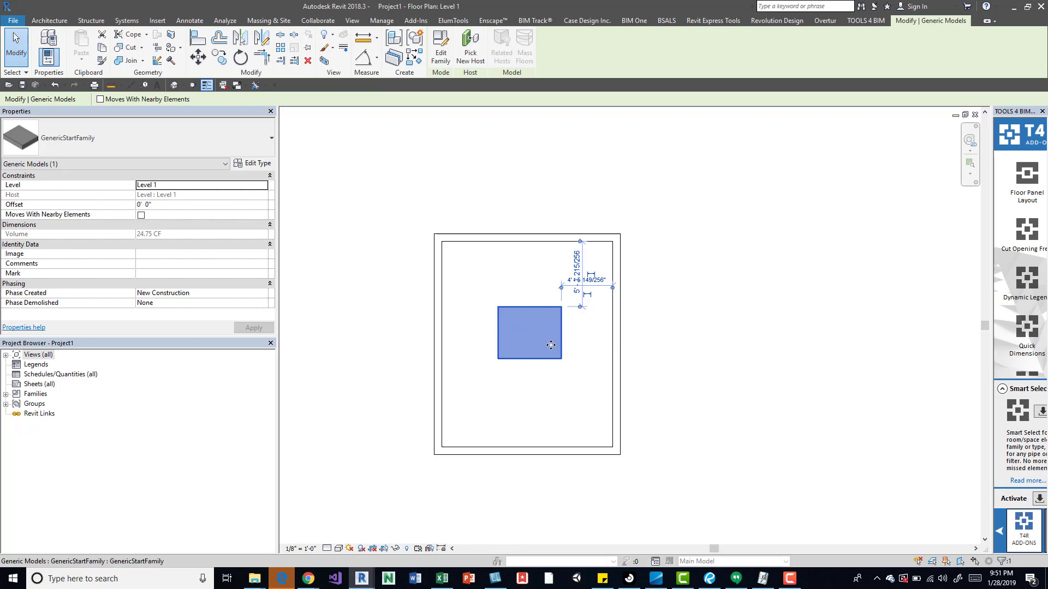
{"action": "scroll", "coordinate": [532, 306], "scroll_direction": "up", "scroll_amount": 3}
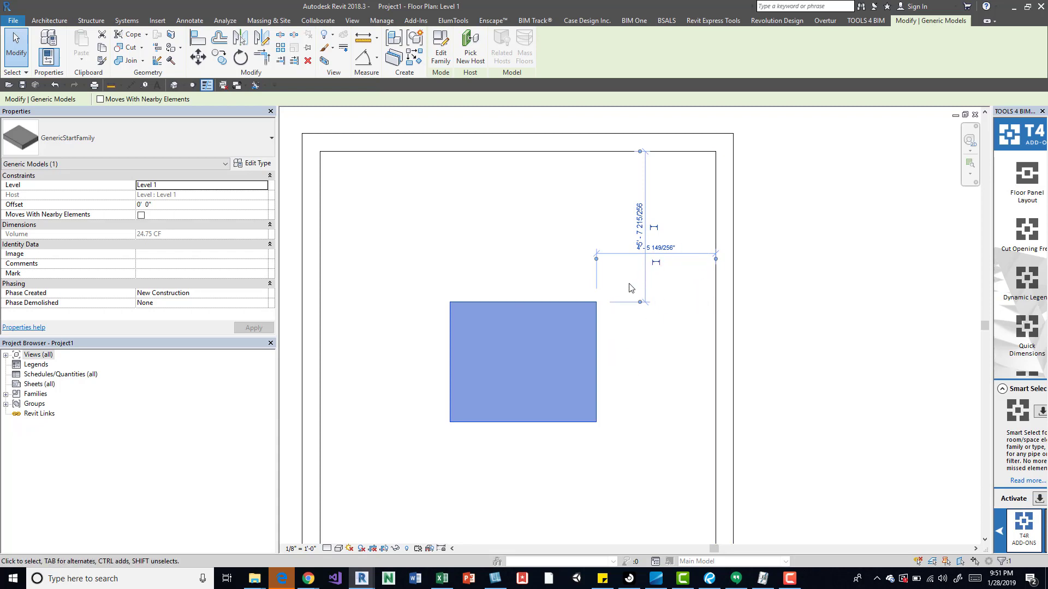
{"action": "scroll", "coordinate": [672, 270], "scroll_direction": "up", "scroll_amount": 5}
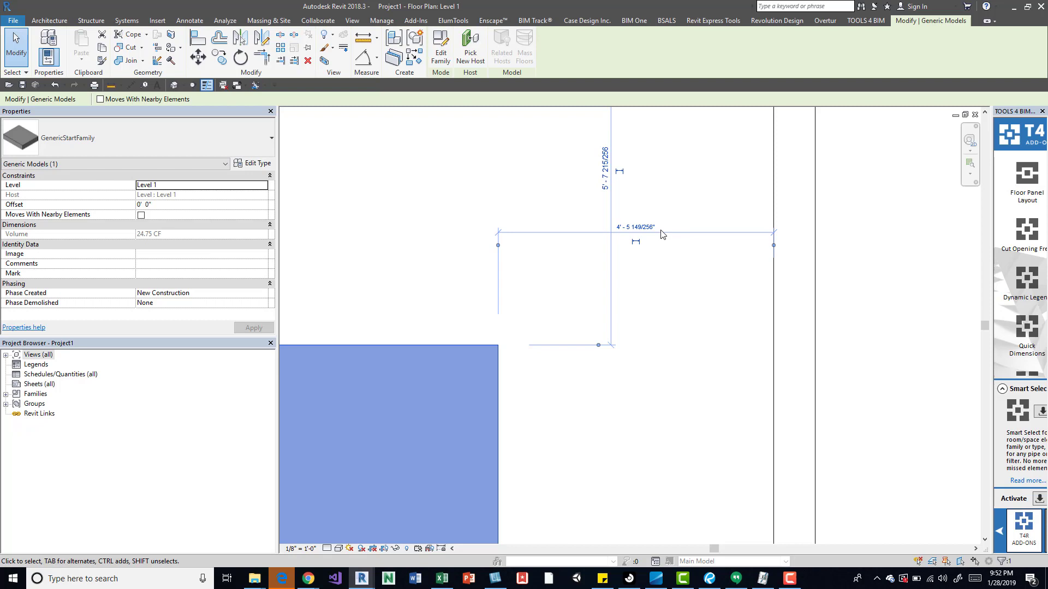
- Reattach the horizontal temporary dimension's right end to the wall, trying its centreline and inner face
{"action": "left_click", "coordinate": [630, 229]}
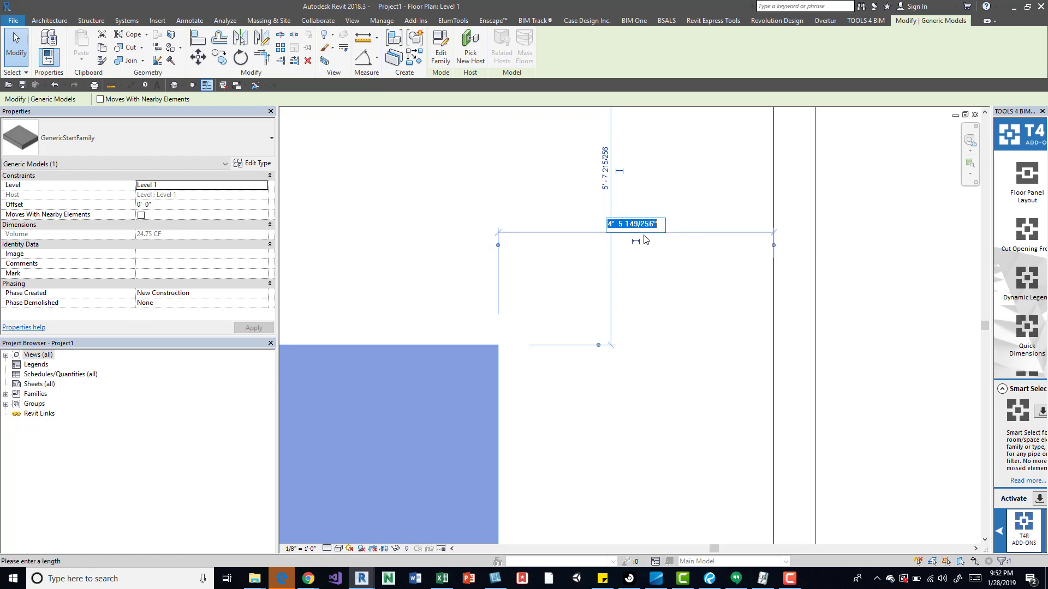
{"action": "scroll", "coordinate": [645, 240], "scroll_direction": "down", "scroll_amount": 1}
{"action": "left_click", "coordinate": [734, 258]}
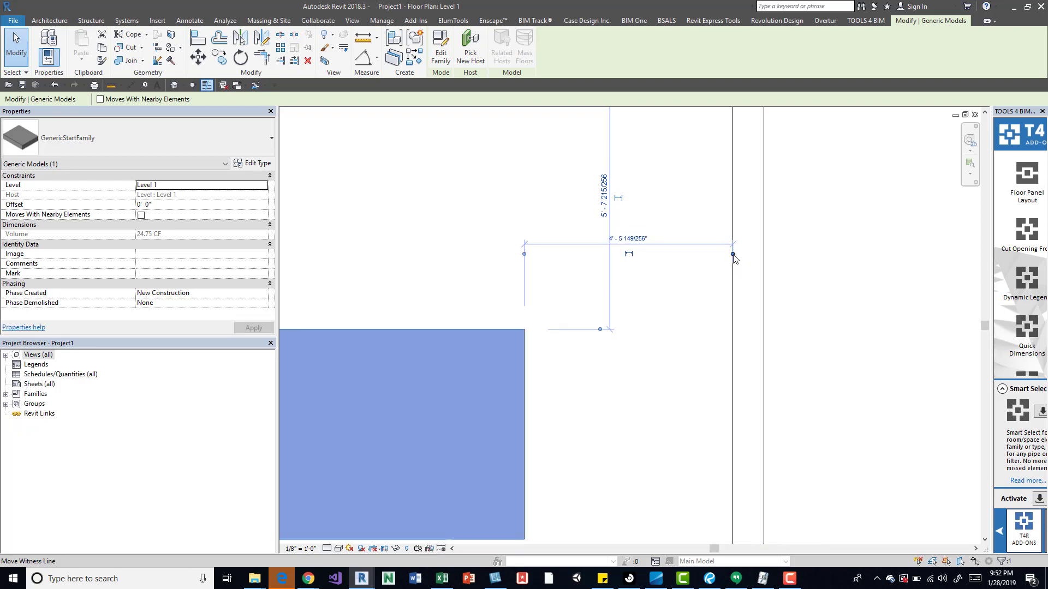
{"action": "left_click_drag", "start_coordinate": [734, 259], "coordinate": [764, 255]}
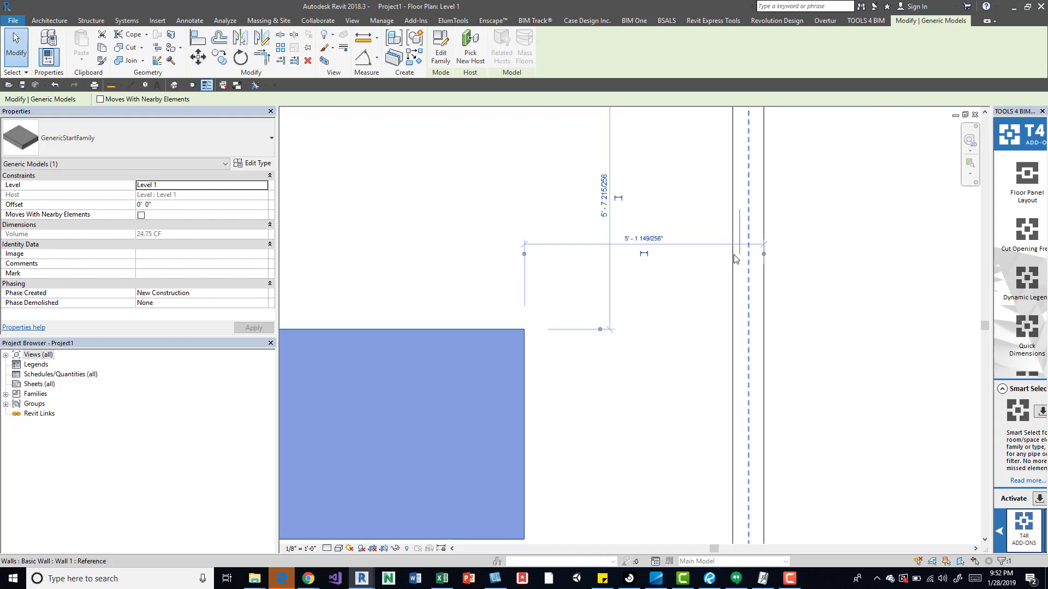
{"action": "left_click", "coordinate": [734, 288]}
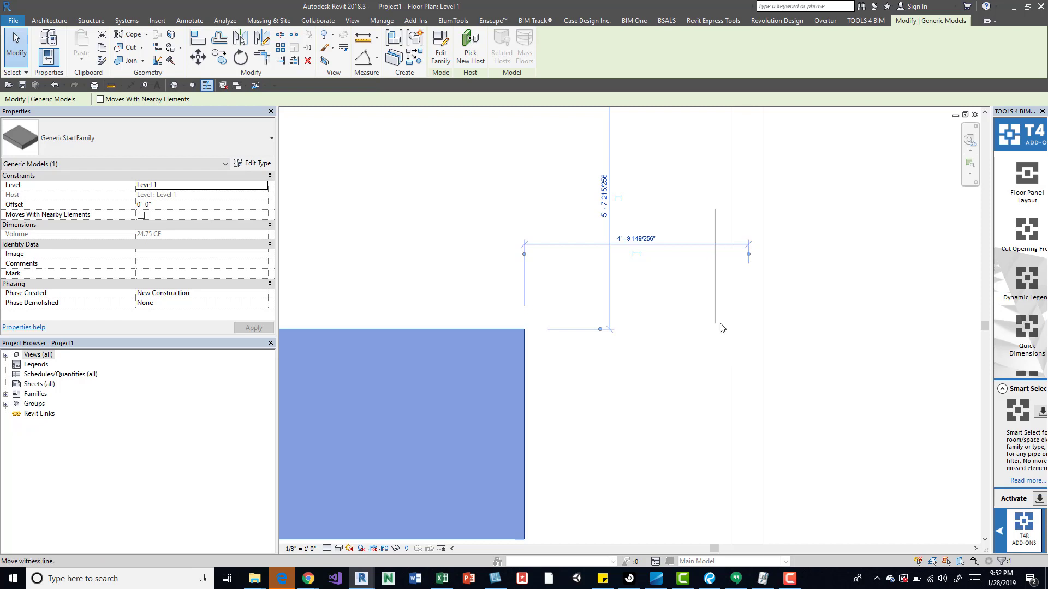
{"action": "left_click", "coordinate": [747, 267]}
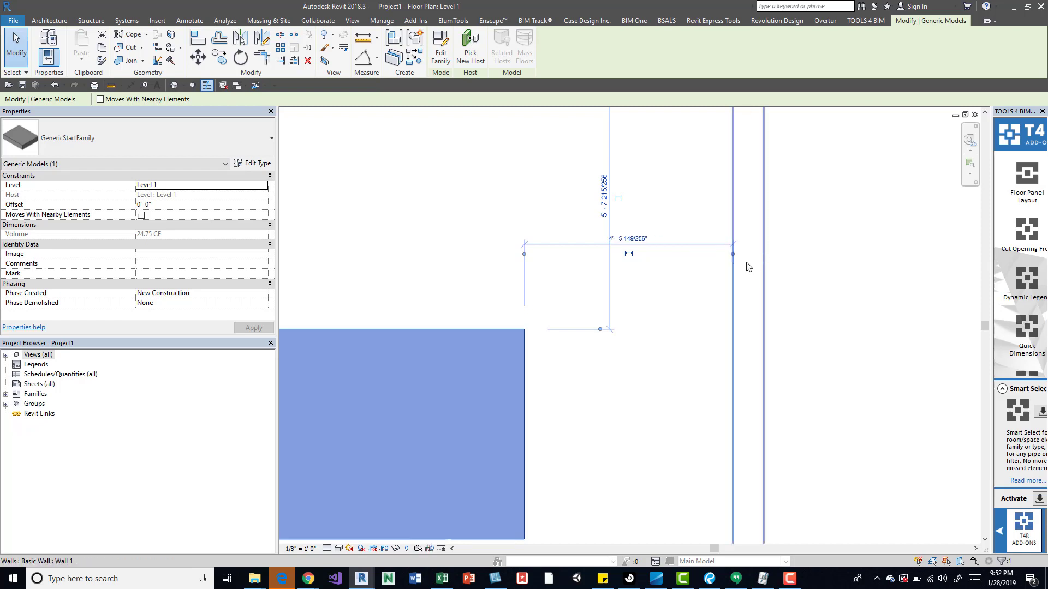
- Attach the dimension's left end to the box's centre and right end to the wall centre, reading 8' - 0"
{"action": "middle_click_drag", "start_coordinate": [564, 335], "coordinate": [664, 300]}
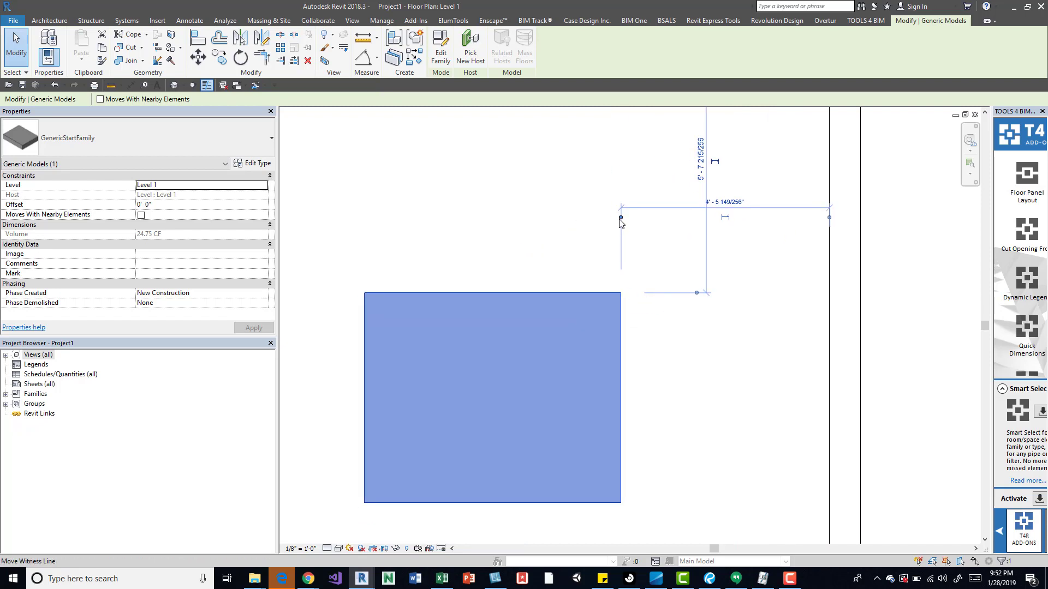
{"action": "left_click_drag", "start_coordinate": [621, 218], "coordinate": [473, 345]}
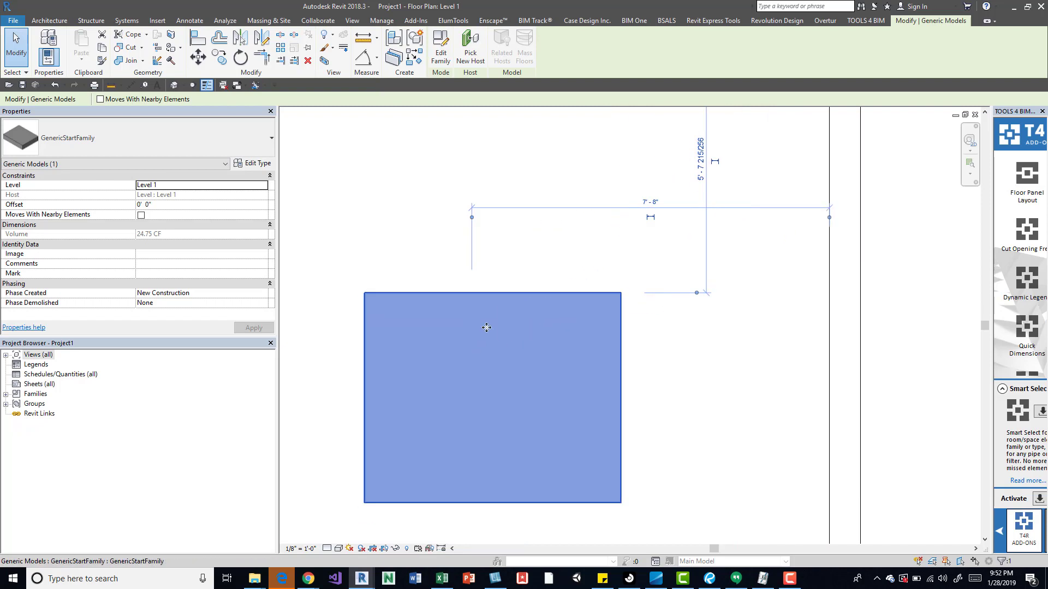
{"action": "left_click_drag", "start_coordinate": [473, 217], "coordinate": [364, 352]}
{"action": "scroll", "coordinate": [342, 276], "scroll_direction": "down", "scroll_amount": 2}
{"action": "middle_click_drag", "start_coordinate": [360, 276], "coordinate": [437, 272]}
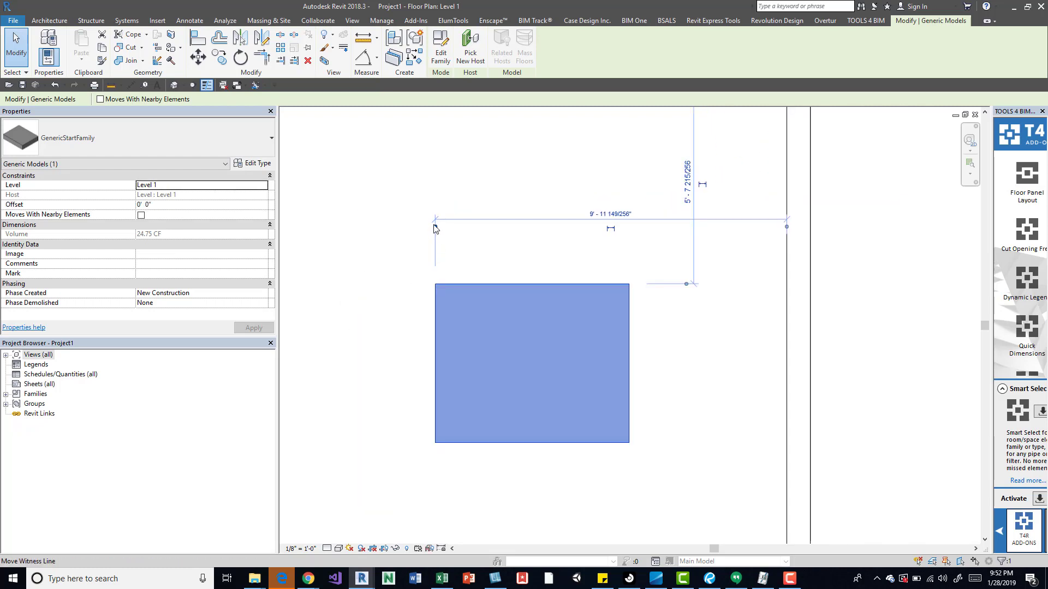
{"action": "left_click", "coordinate": [514, 308]}
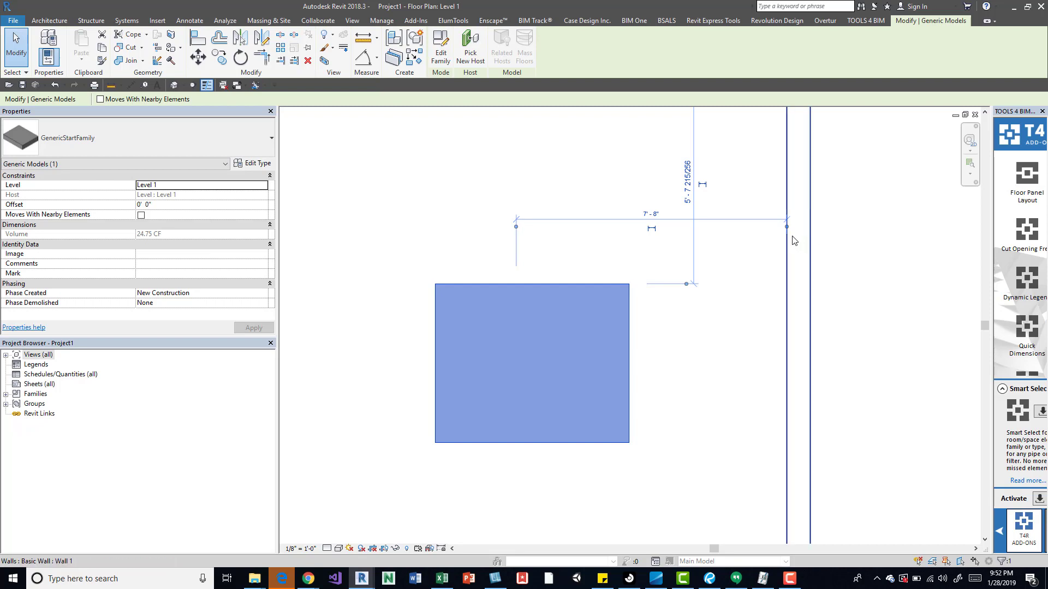
{"action": "left_click_drag", "start_coordinate": [786, 228], "coordinate": [803, 363]}
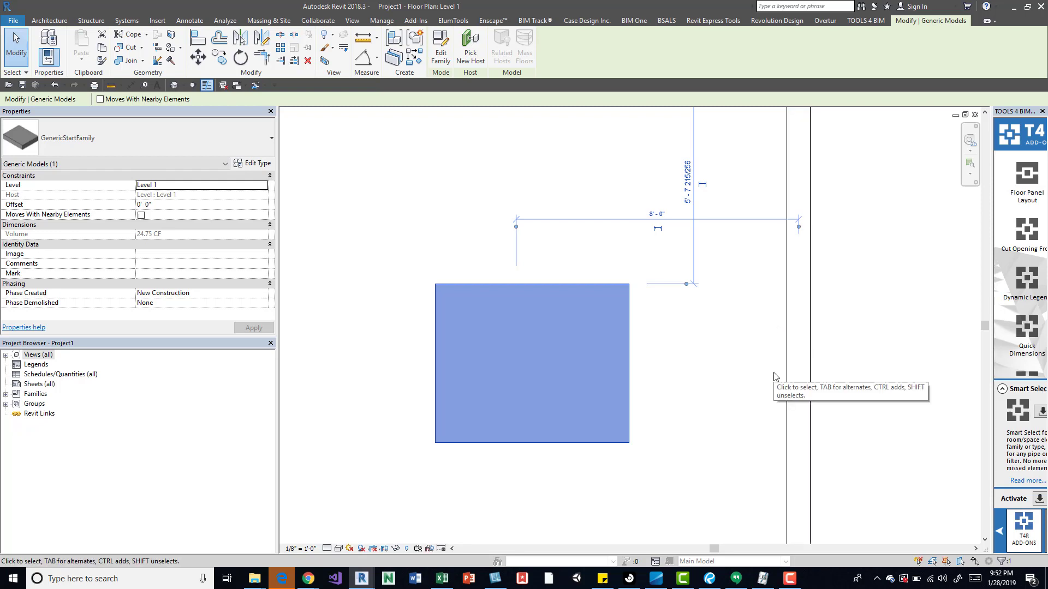
{"action": "scroll", "coordinate": [755, 252], "scroll_direction": "down", "scroll_amount": 1}
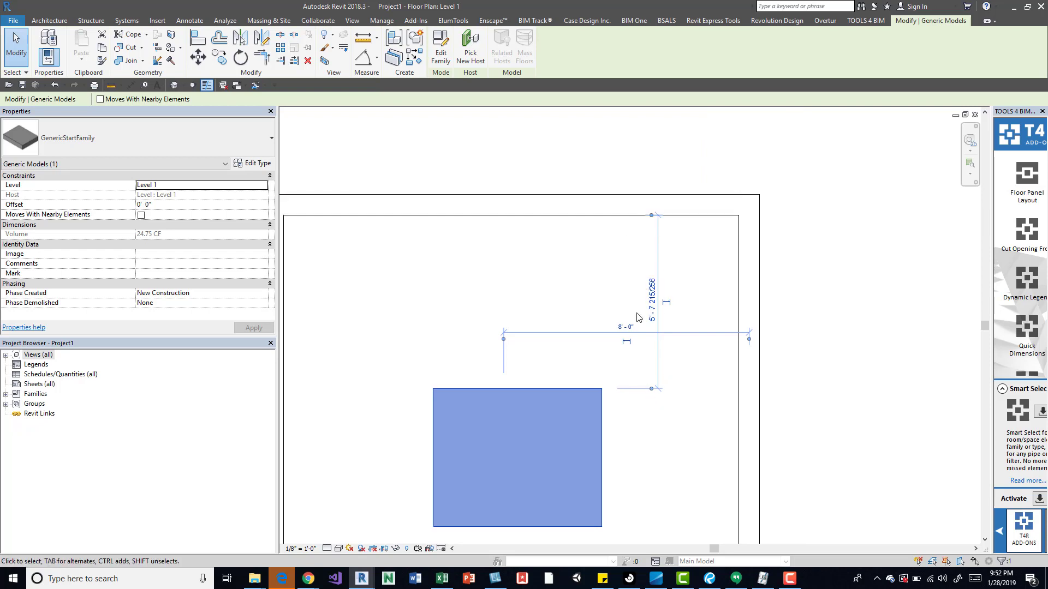
{"action": "scroll", "coordinate": [634, 354], "scroll_direction": "up", "scroll_amount": 1}
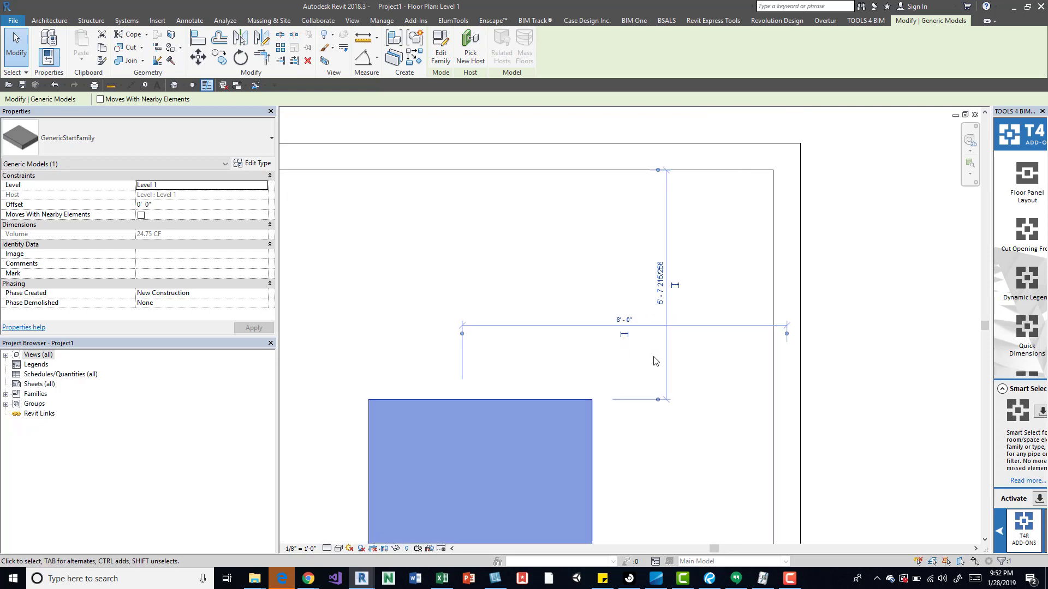
- Measure from the box's right edge, set the distance to 5' - 0", and make it permanent
{"action": "left_click_drag", "start_coordinate": [462, 333], "coordinate": [592, 333]}
{"action": "left_click", "coordinate": [687, 322]}
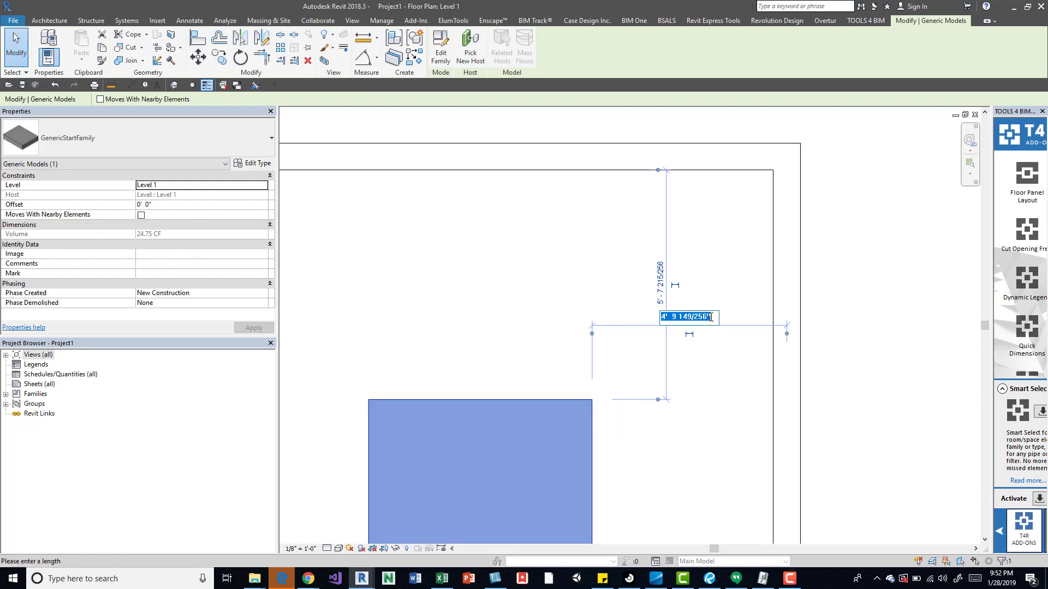
{"action": "type", "text": "5"}
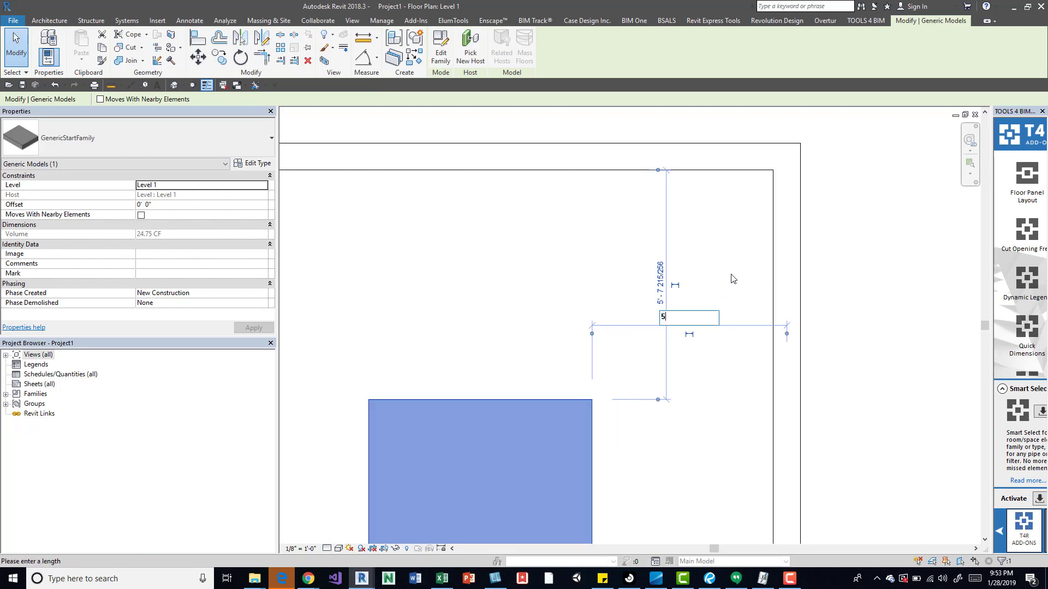
{"action": "key", "text": "Return"}
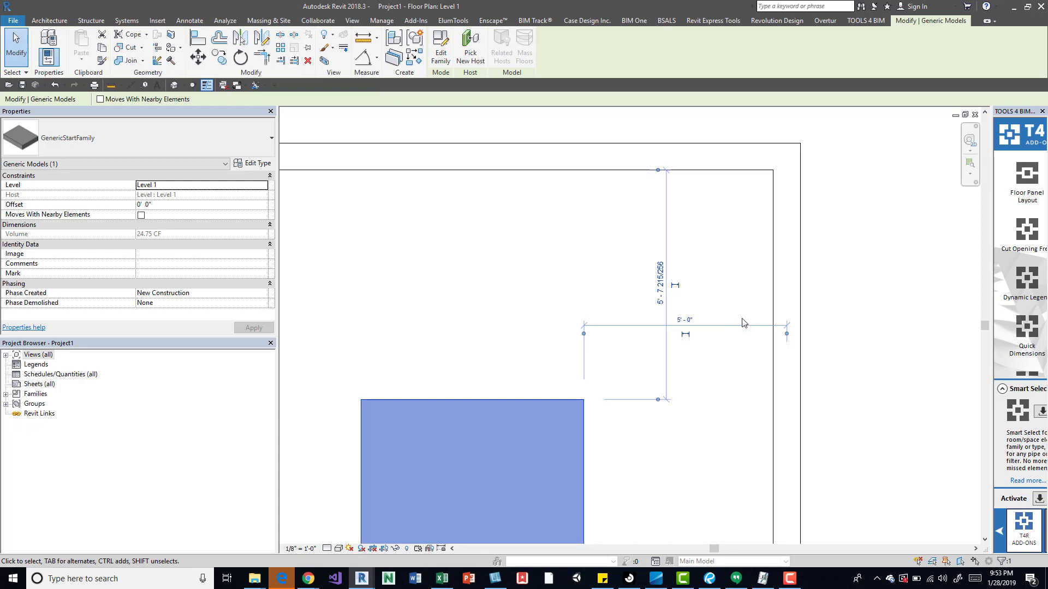
{"action": "left_click", "coordinate": [685, 334]}
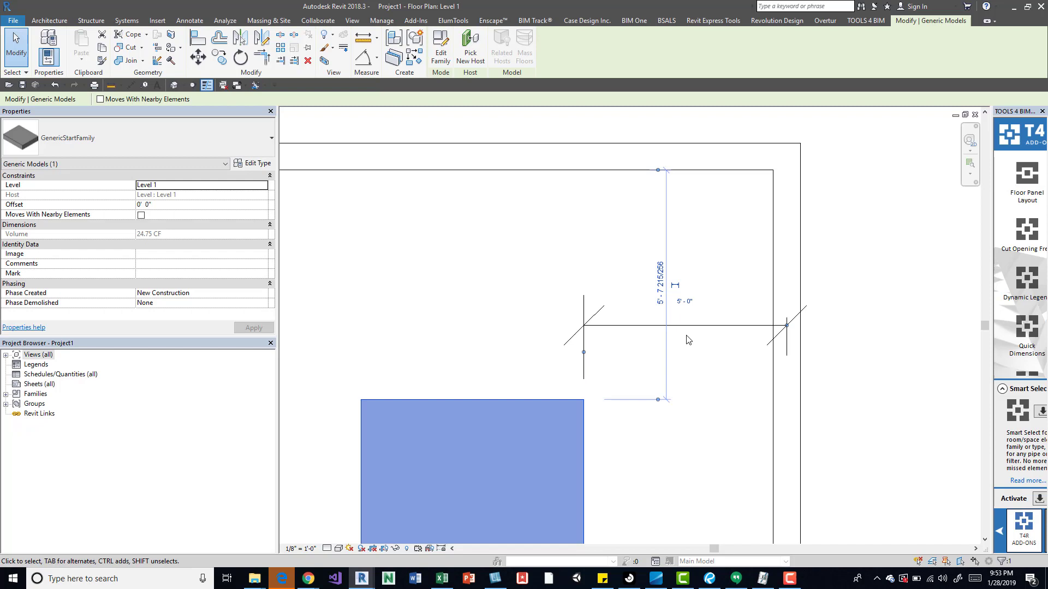
- Reselect the box to show its upper temporary dimension, 5' 7 215/256" below the top wall
{"action": "middle_click_drag", "start_coordinate": [681, 377], "coordinate": [657, 307]}
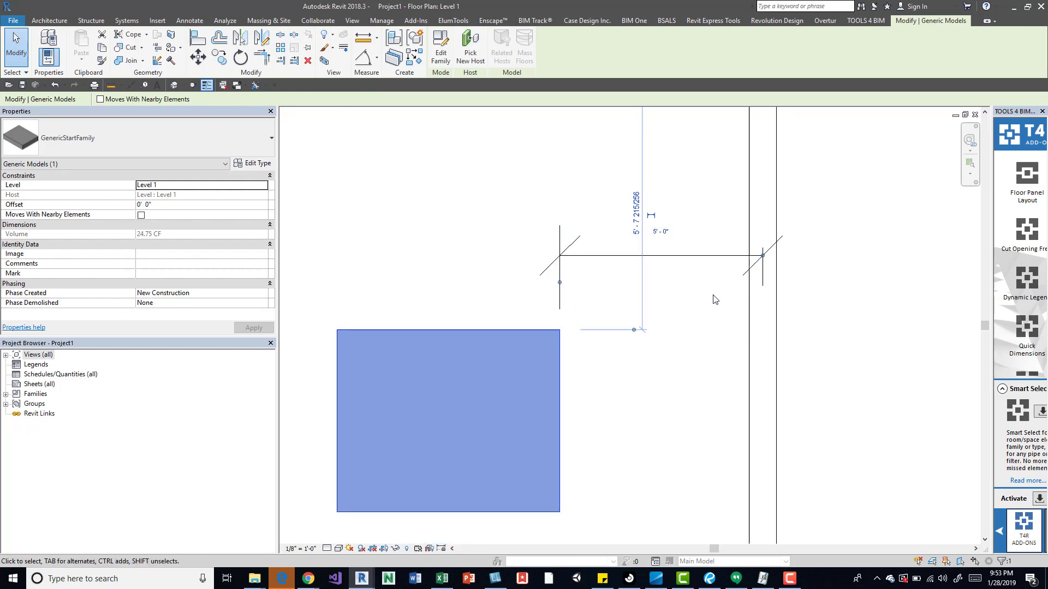
{"action": "left_click", "coordinate": [556, 134]}
{"action": "middle_click_drag", "start_coordinate": [552, 156], "coordinate": [545, 237]}
{"action": "left_click", "coordinate": [493, 407]}
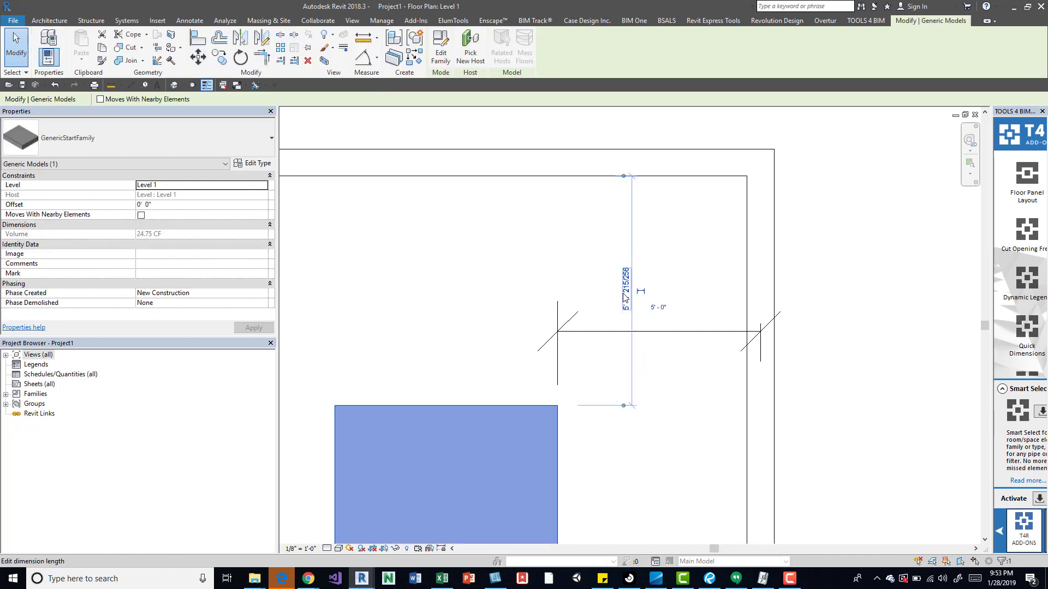
{"action": "middle_click_drag", "start_coordinate": [625, 299], "coordinate": [660, 231]}
- Change the box's distance from the top wall to 6' - 0" and deselect it
{"action": "left_click", "coordinate": [658, 239]}
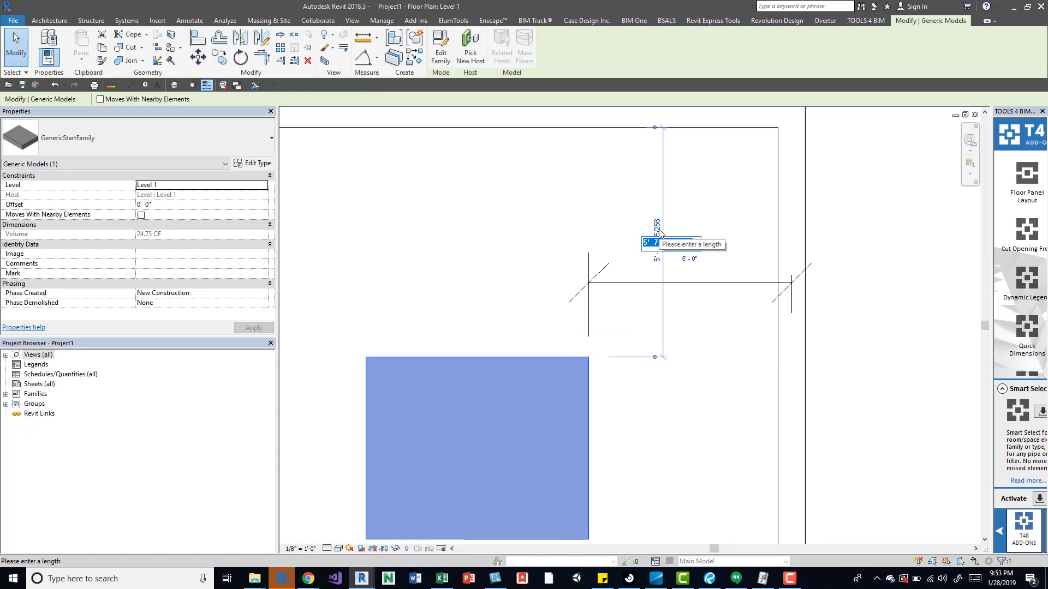
{"action": "type", "text": "6"}
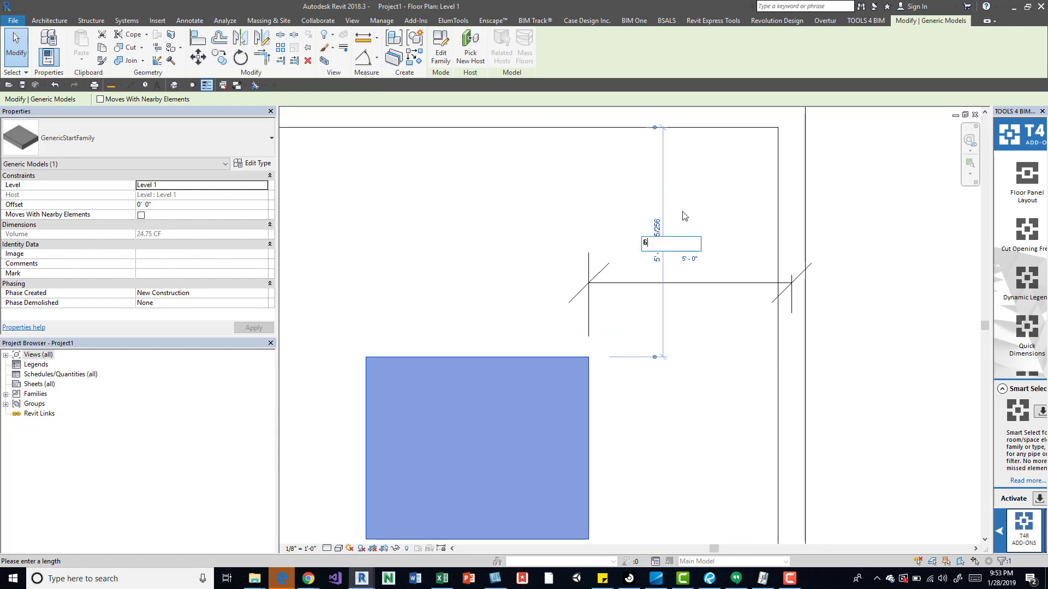
{"action": "key", "text": "Return"}
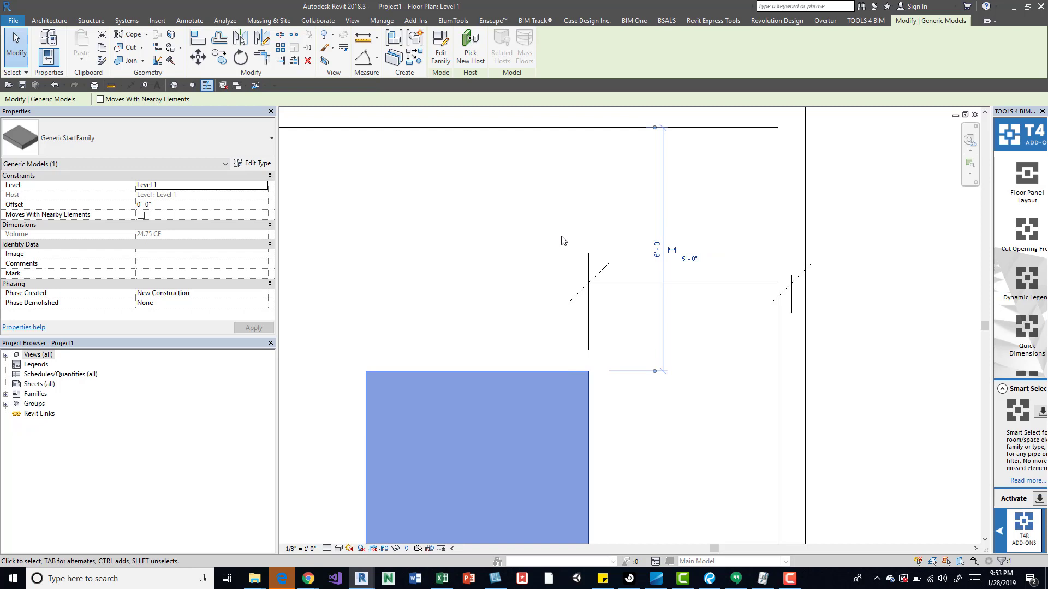
{"action": "left_click", "coordinate": [545, 228]}
{"action": "scroll", "coordinate": [571, 229], "scroll_direction": "down", "scroll_amount": 4}
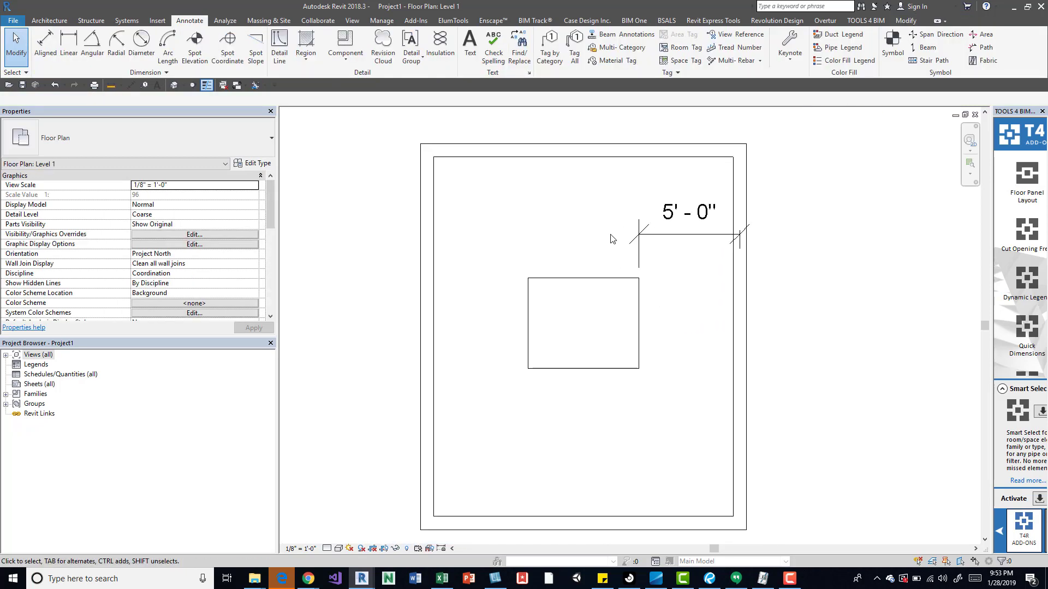
{"action": "scroll", "coordinate": [548, 256], "scroll_direction": "up", "scroll_amount": 2}
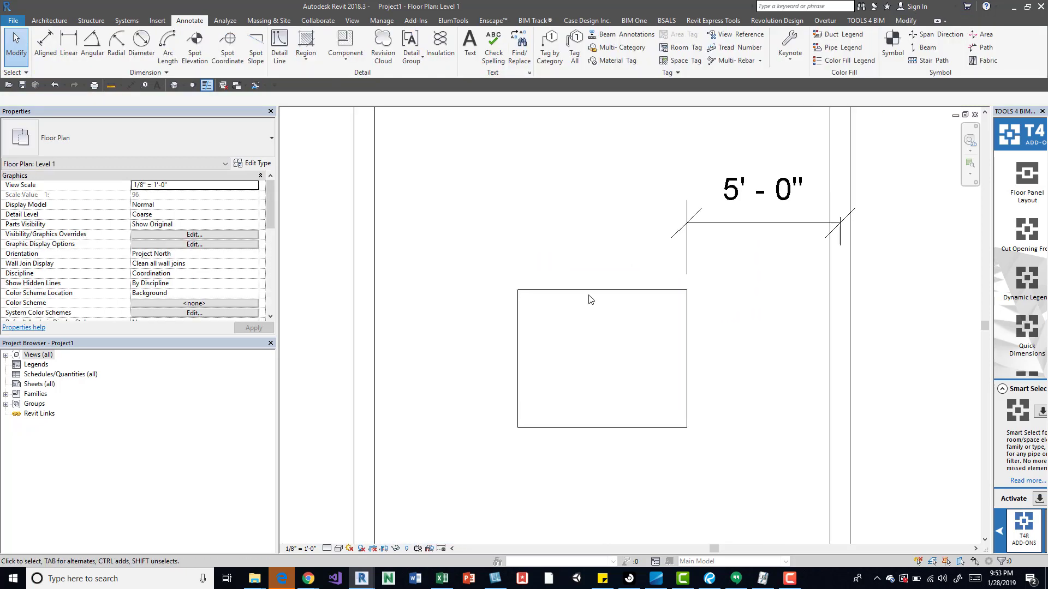
{"action": "scroll", "coordinate": [578, 300], "scroll_direction": "down", "scroll_amount": 1}
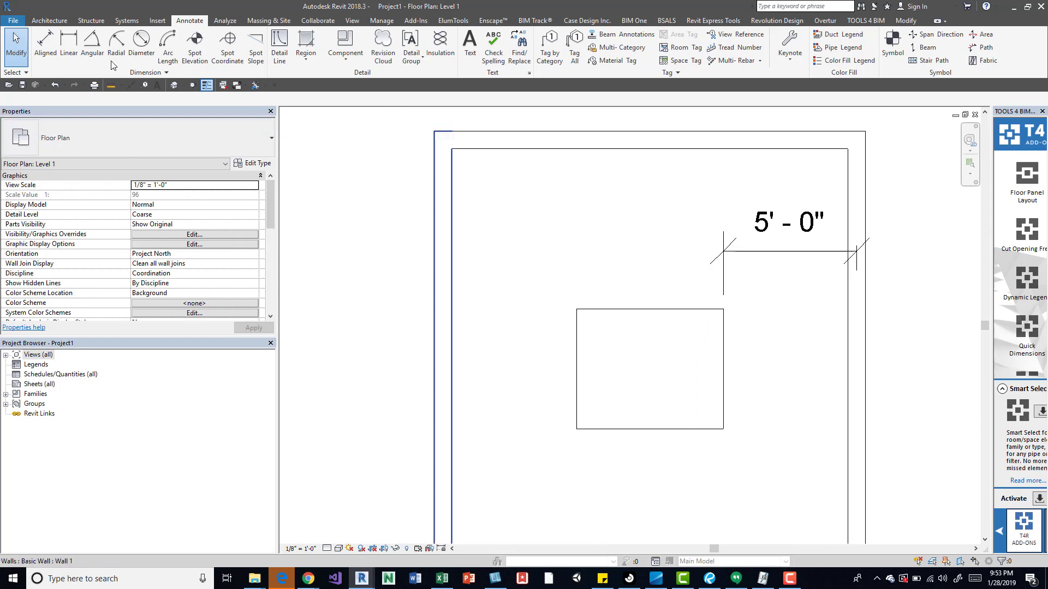
- Place an aligned 4'-8" dimension above the box, from the left wall to the box's left edge
{"action": "left_click", "coordinate": [45, 46]}
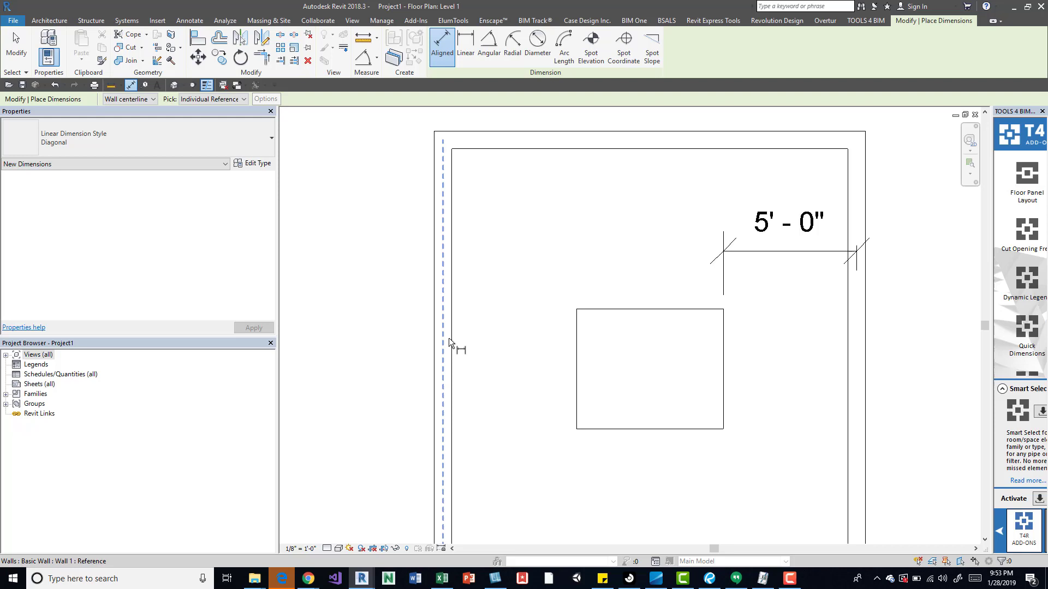
{"action": "left_click", "coordinate": [453, 338]}
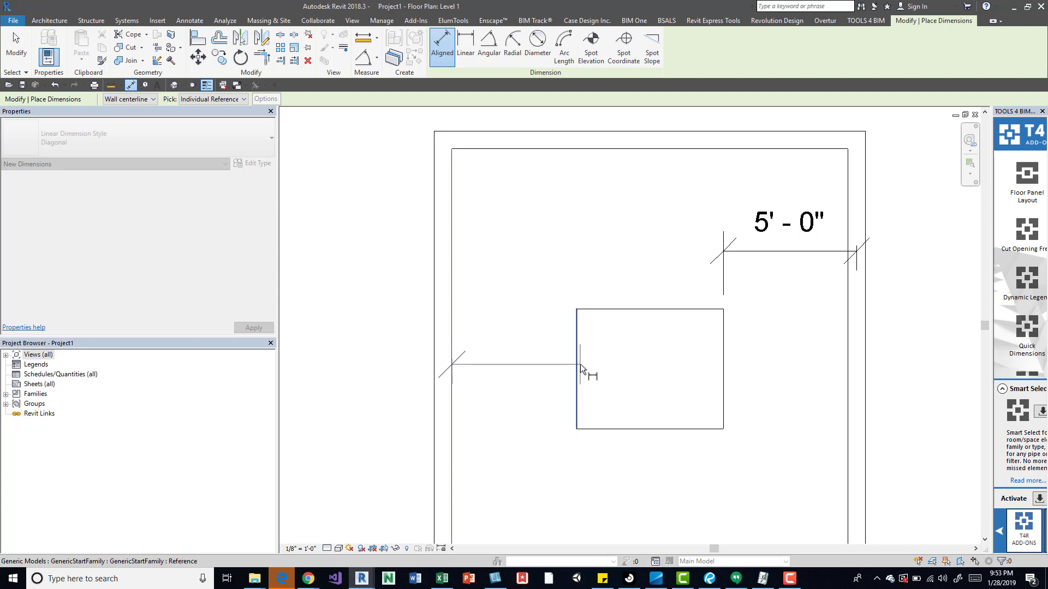
{"action": "left_click", "coordinate": [577, 362]}
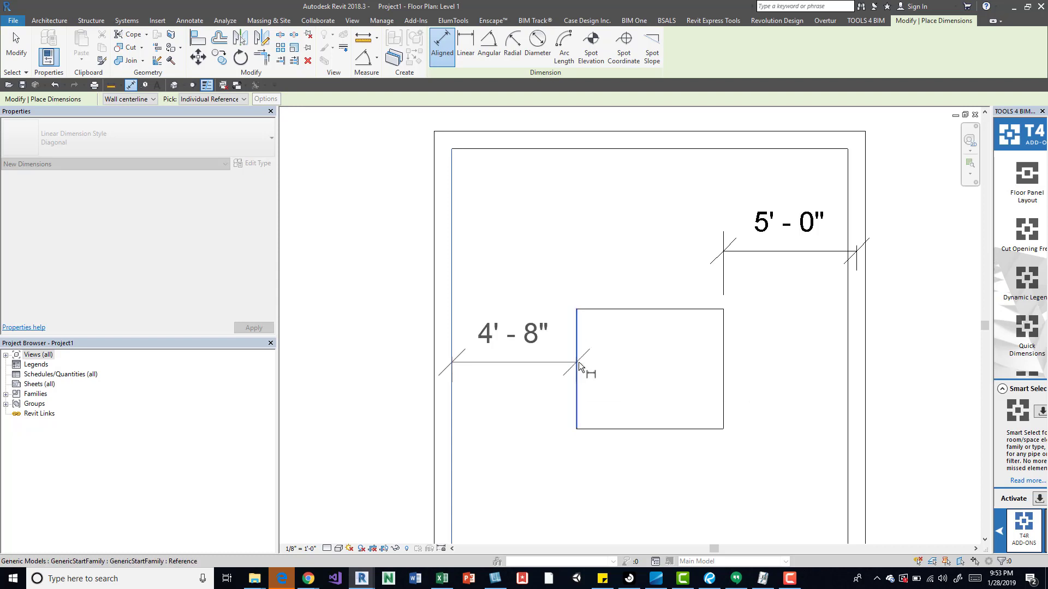
{"action": "left_click", "coordinate": [584, 231]}
{"action": "key", "text": "Escape"}
{"action": "key", "text": "Escape"}
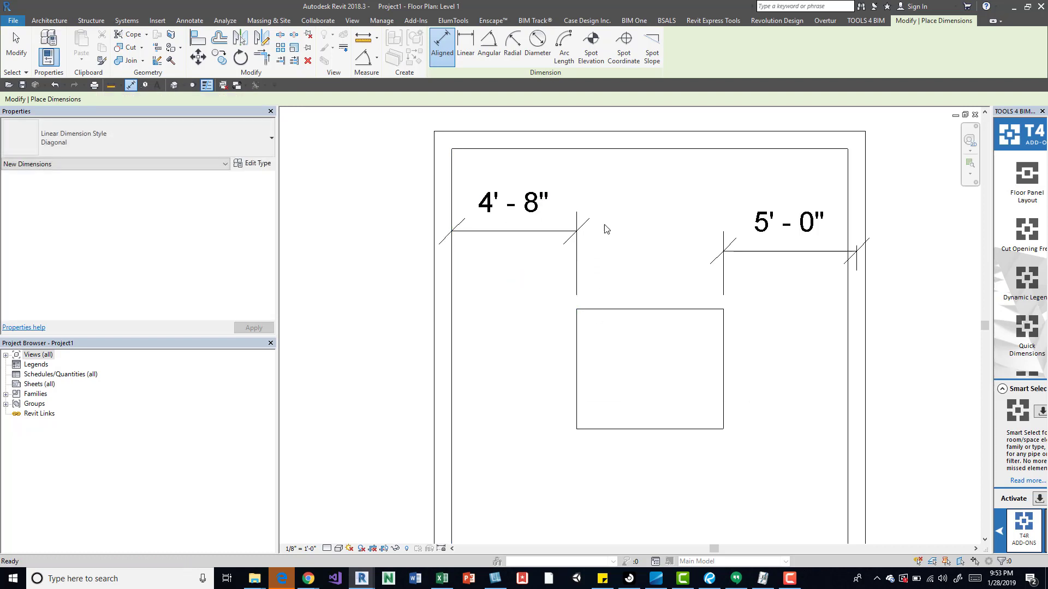
{"action": "left_click", "coordinate": [527, 214]}
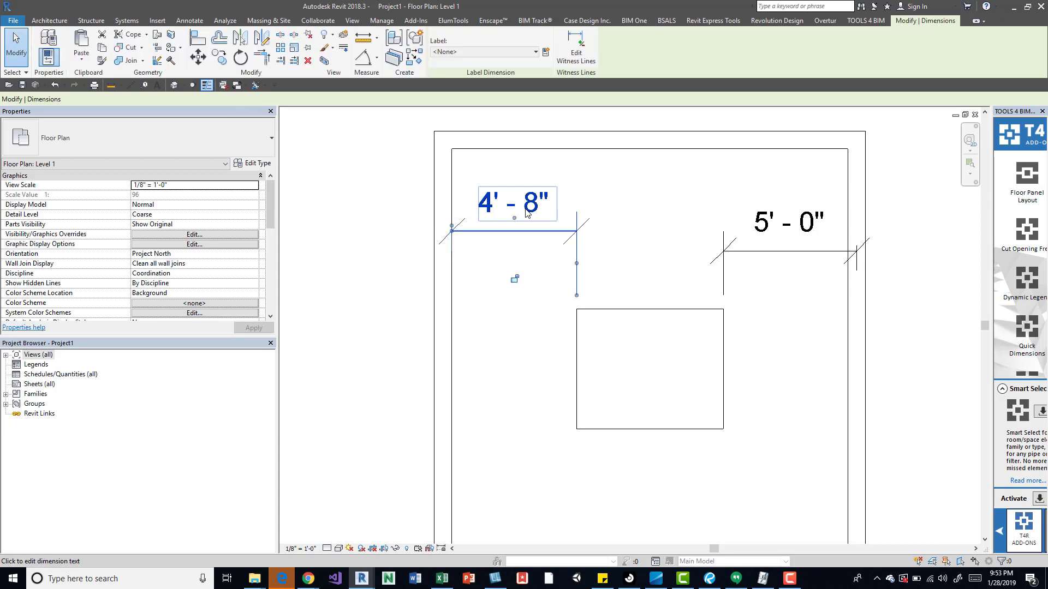
- Select the generic model box and bring its left temporary dimension into view
{"action": "left_click", "coordinate": [601, 310]}
{"action": "left_click", "coordinate": [583, 268]}
{"action": "left_click", "coordinate": [630, 310]}
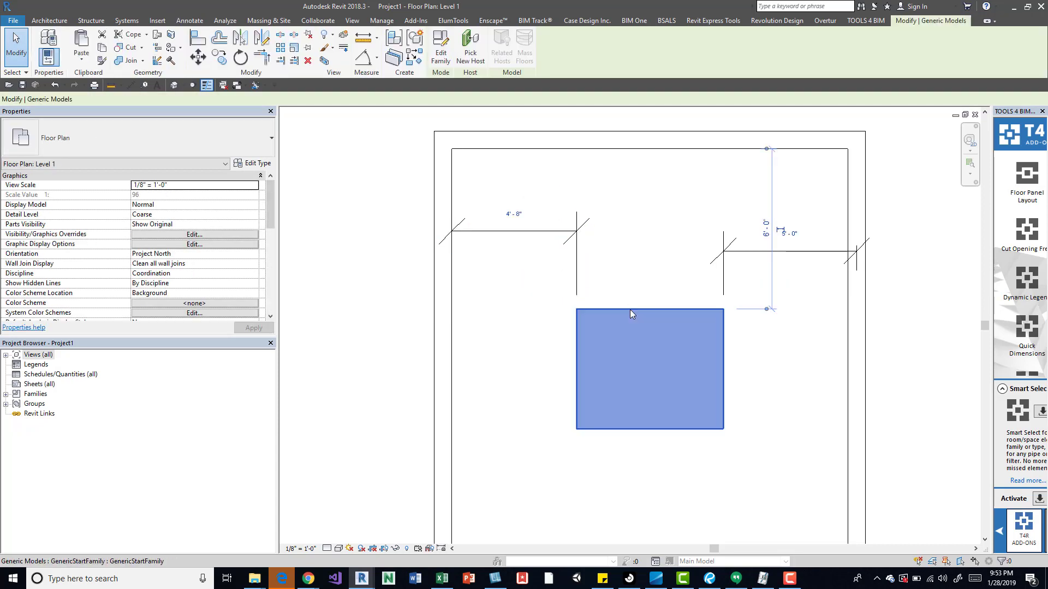
{"action": "scroll", "coordinate": [502, 205], "scroll_direction": "up", "scroll_amount": 3}
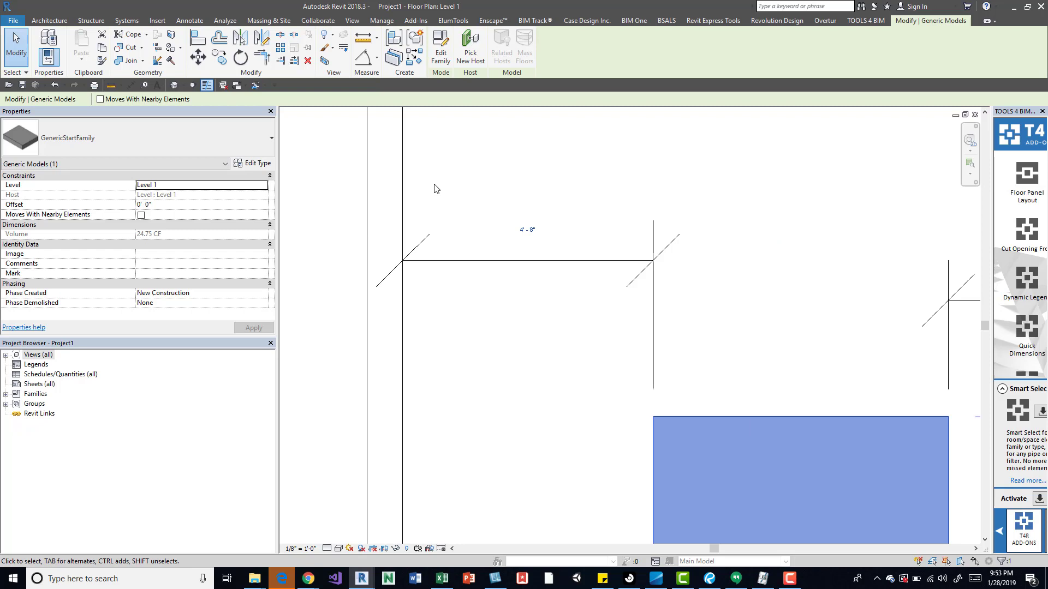
{"action": "scroll", "coordinate": [725, 226], "scroll_direction": "down", "scroll_amount": 1}
{"action": "middle_click_drag", "start_coordinate": [724, 226], "coordinate": [522, 226]}
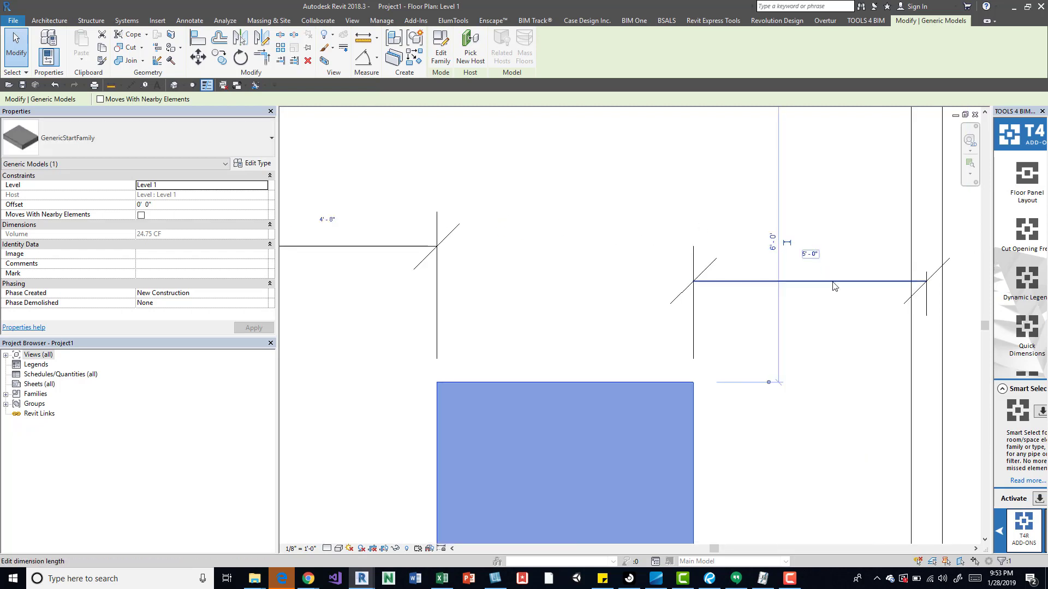
{"action": "middle_click_drag", "start_coordinate": [361, 230], "coordinate": [483, 230]}
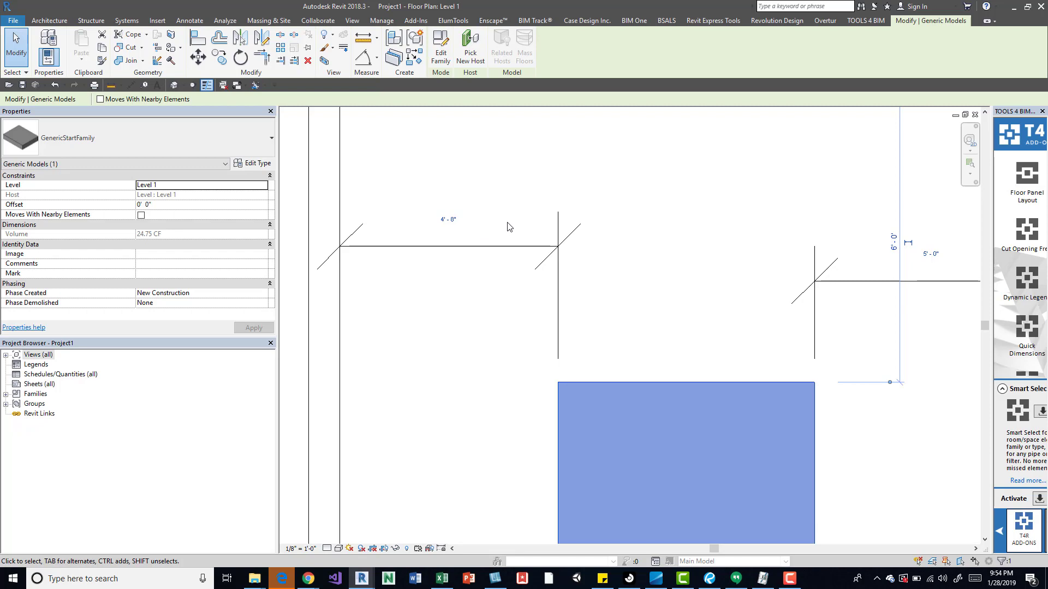
- Set the box's left-wall distance to 4'-9", then deselect to check the 4'-11" right gap
{"action": "left_click", "coordinate": [445, 219]}
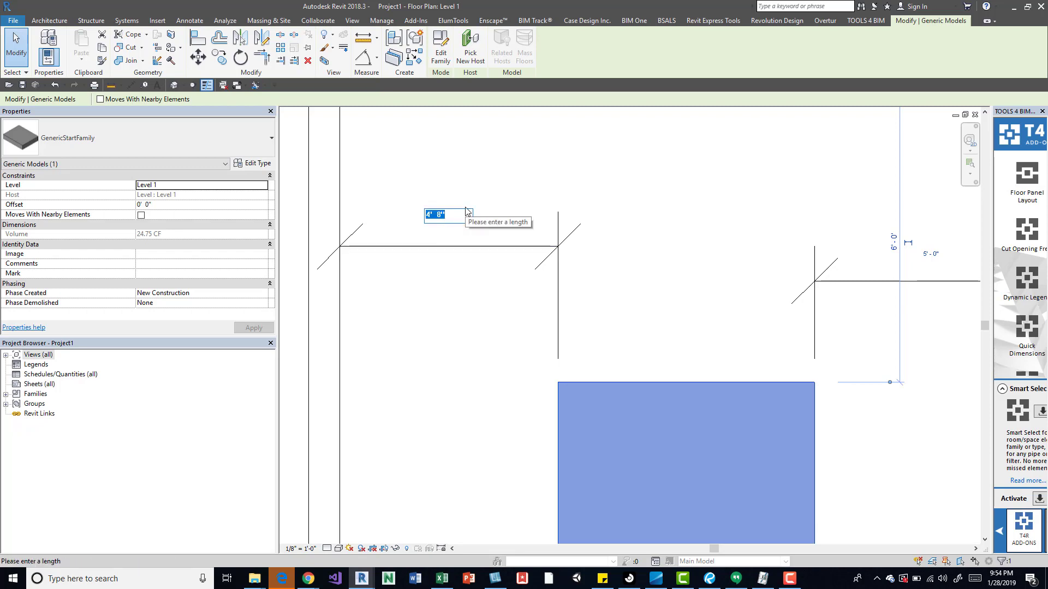
{"action": "type", "text": "94"}
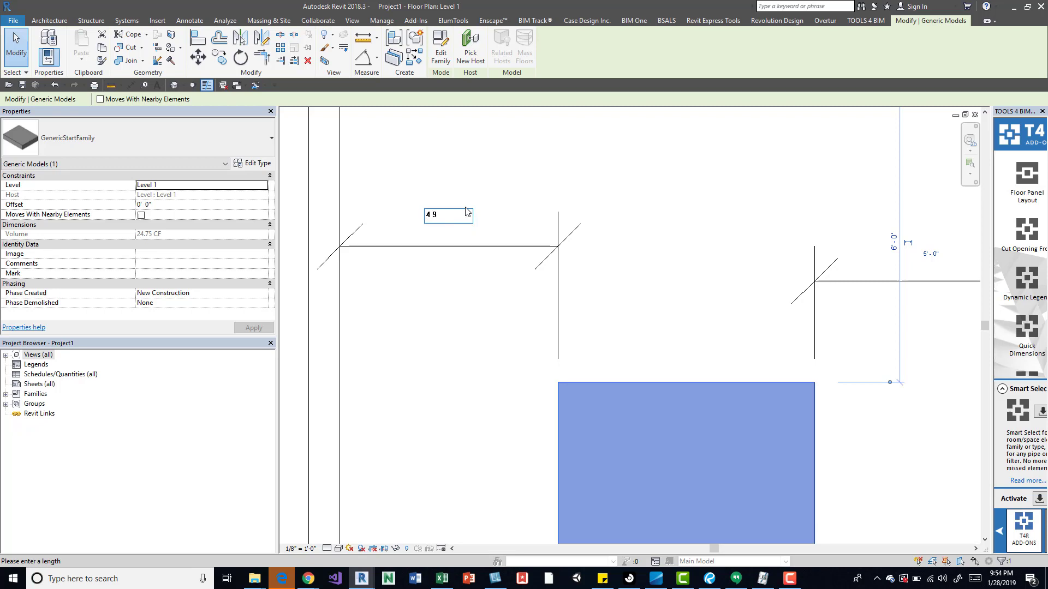
{"action": "key", "text": "Return"}
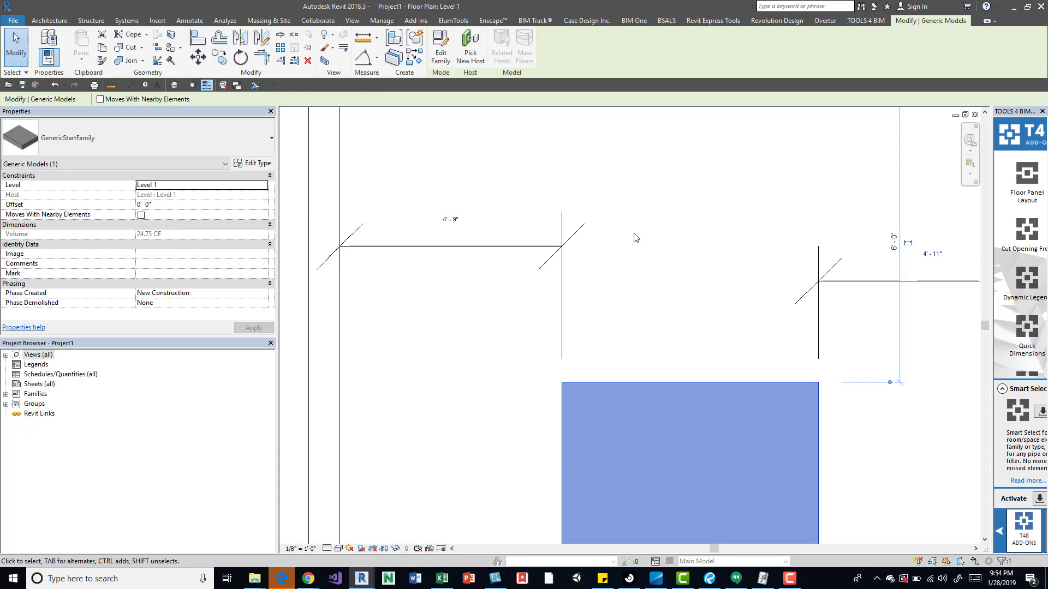
{"action": "scroll", "coordinate": [635, 238], "scroll_direction": "down", "scroll_amount": 4}
{"action": "scroll", "coordinate": [679, 221], "scroll_direction": "up", "scroll_amount": 2}
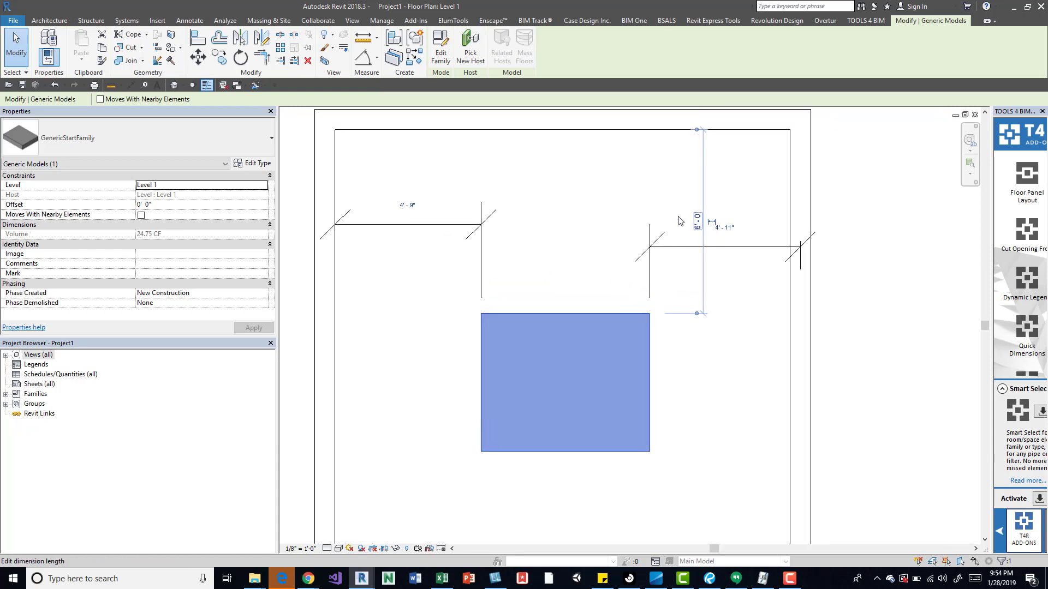
{"action": "middle_click_drag", "start_coordinate": [577, 188], "coordinate": [538, 207]}
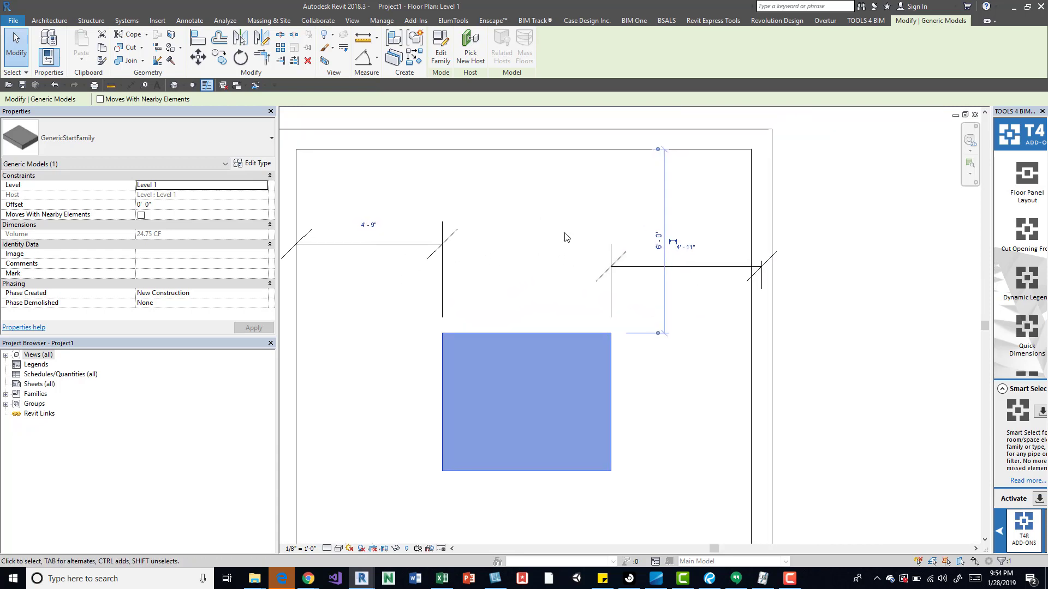
{"action": "scroll", "coordinate": [556, 232], "scroll_direction": "down", "scroll_amount": 1}
{"action": "left_click", "coordinate": [533, 233]}
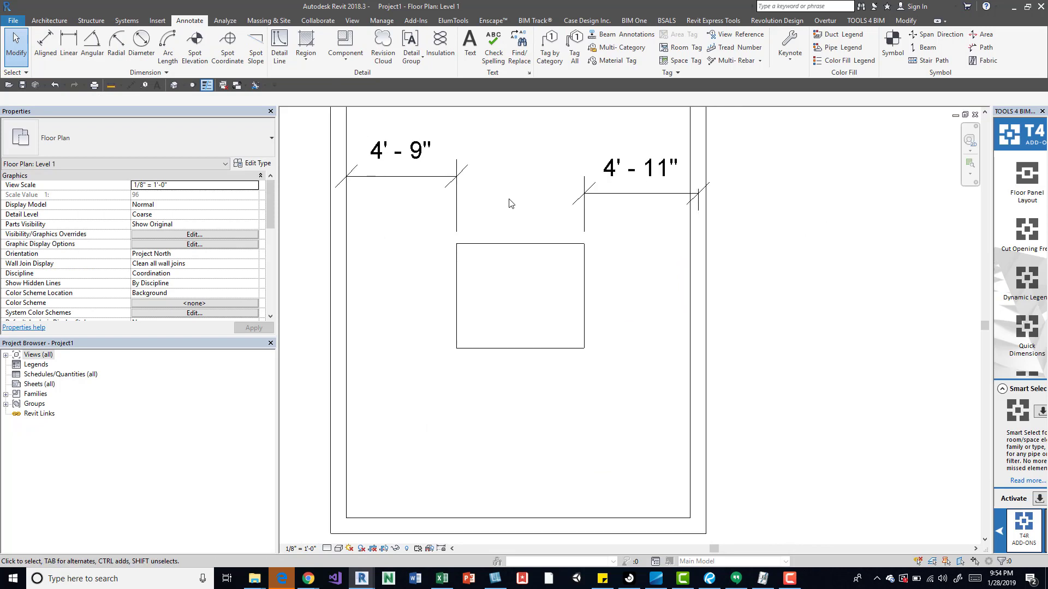
- Move the box by its top-left corner to the walls' inside top-left corner
{"action": "middle_click_drag", "start_coordinate": [523, 229], "coordinate": [551, 276]}
{"action": "left_click", "coordinate": [535, 299]}
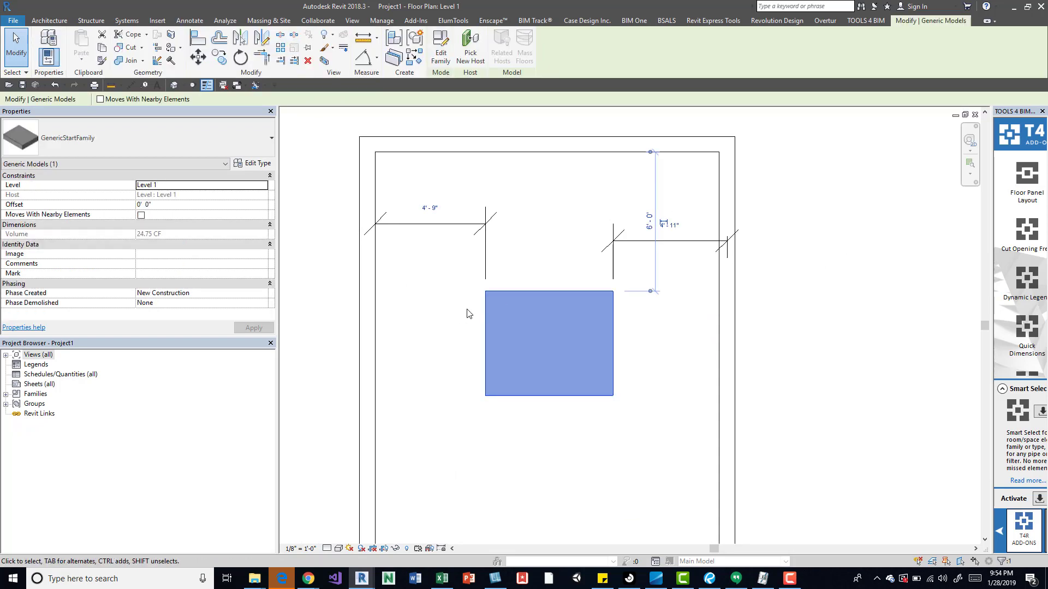
{"action": "key", "text": "m"}
{"action": "key", "text": "v"}
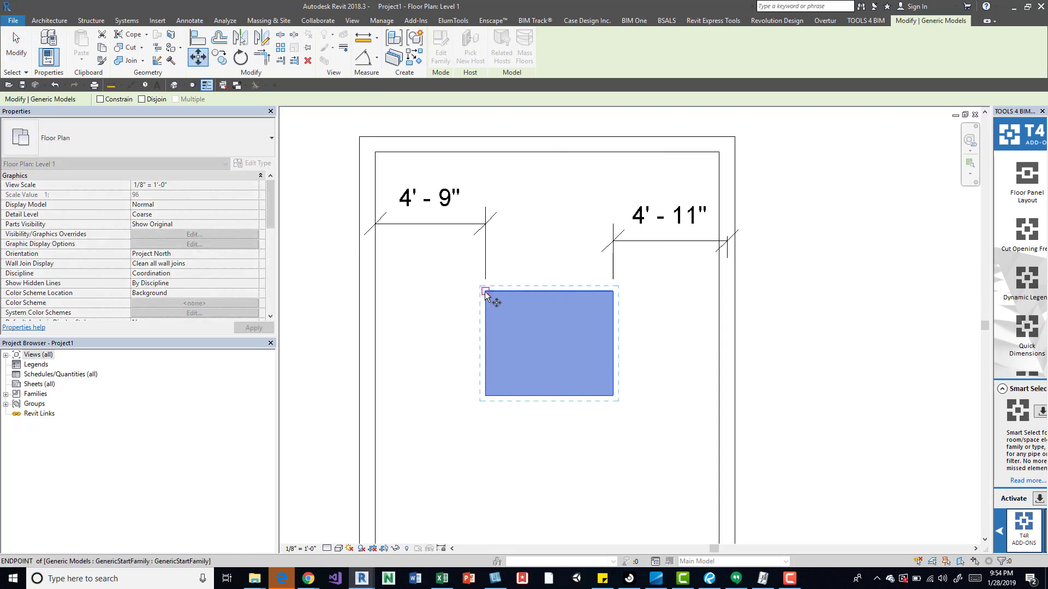
{"action": "left_click", "coordinate": [484, 291]}
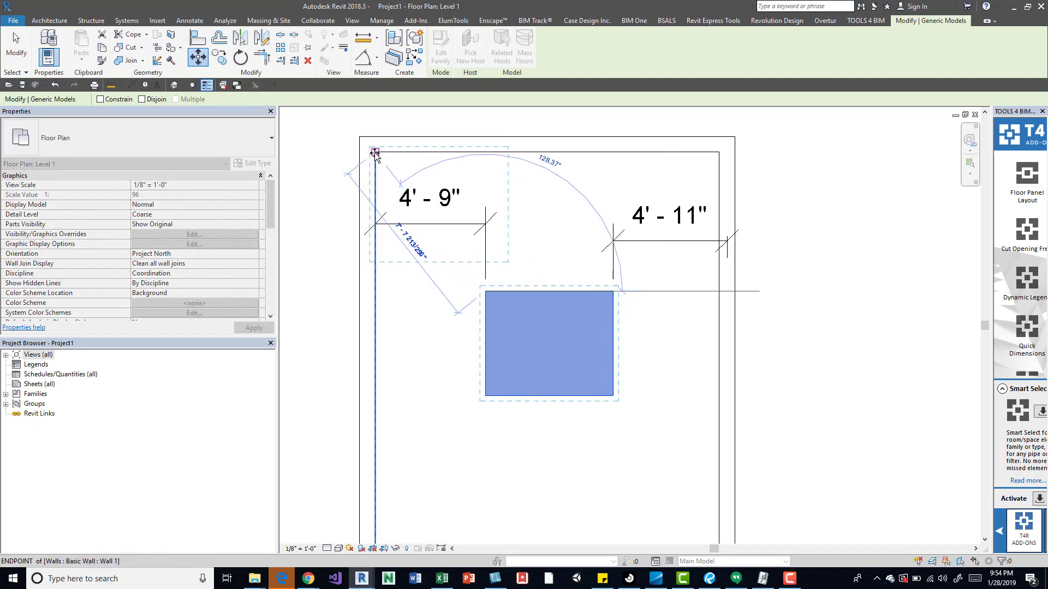
{"action": "left_click", "coordinate": [374, 153]}
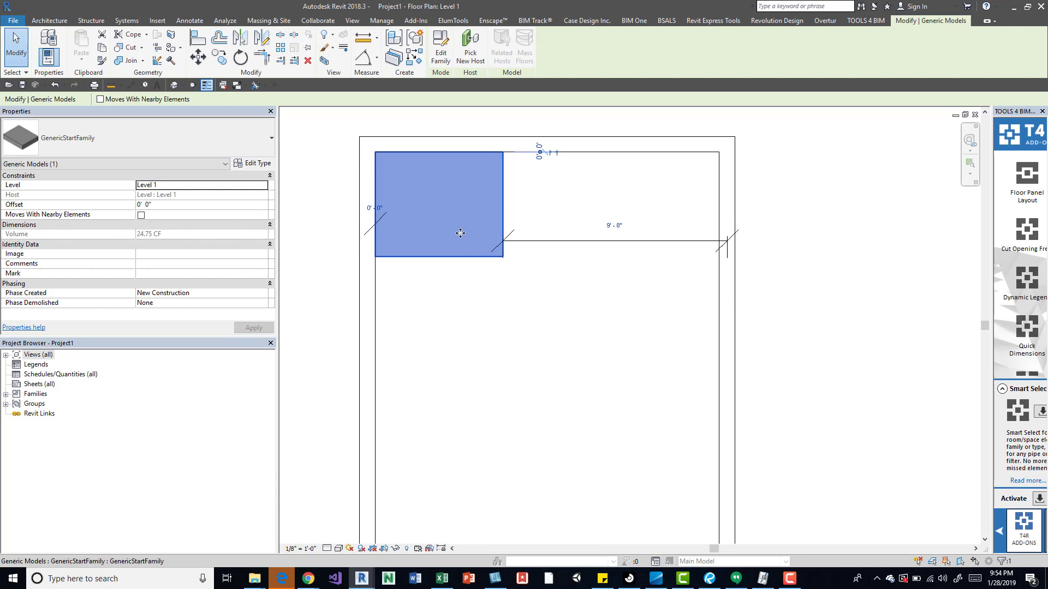
- Start a second Move from the box's top-left corner, with the top wall in view
{"action": "key", "text": "m"}
{"action": "key", "text": "v"}
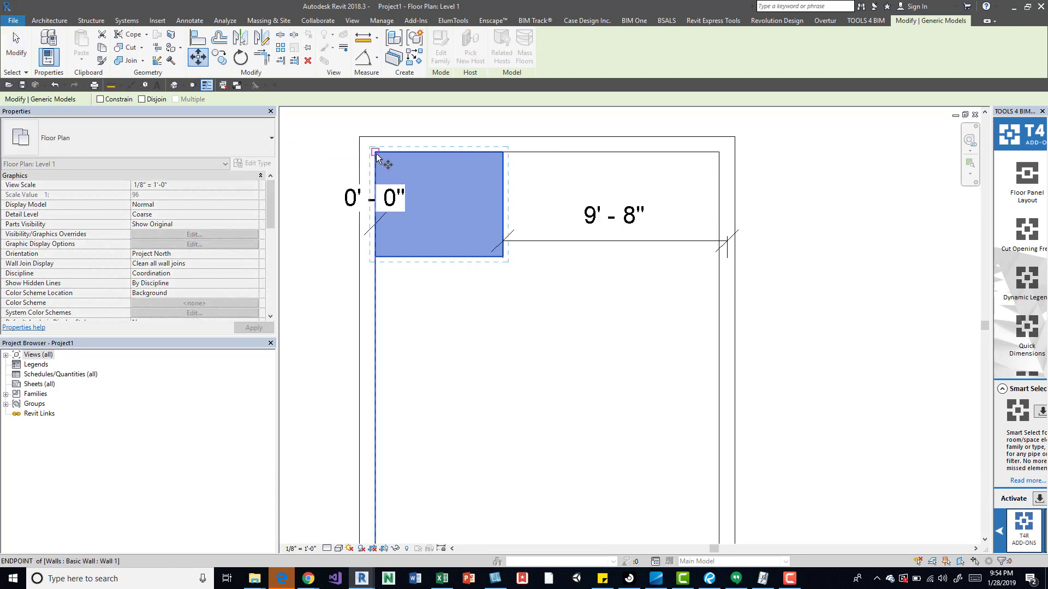
{"action": "left_click", "coordinate": [404, 152]}
{"action": "scroll", "coordinate": [390, 156], "scroll_direction": "up", "scroll_amount": 2}
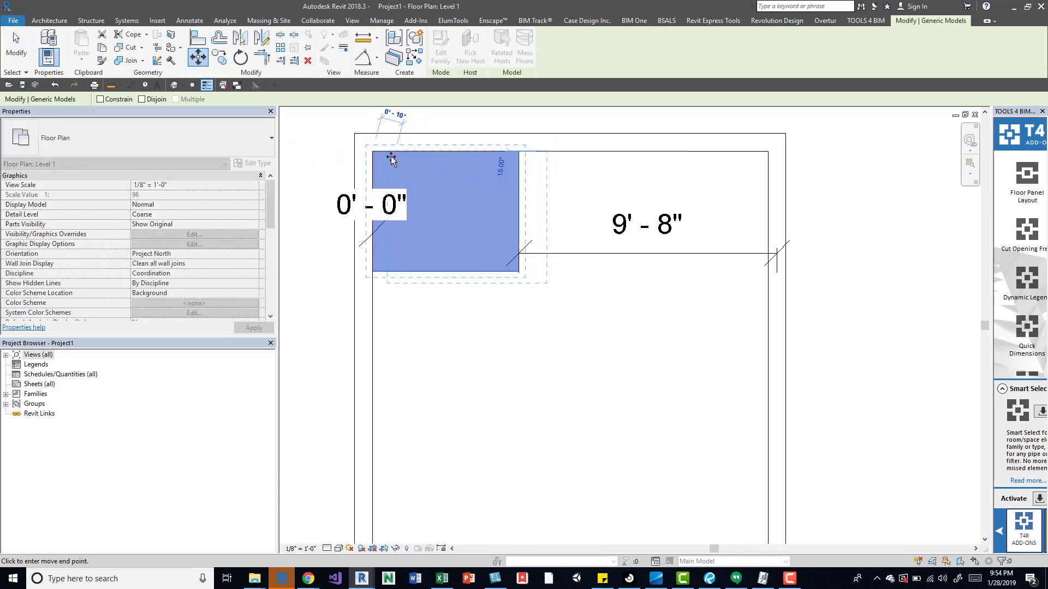
{"action": "middle_click_drag", "start_coordinate": [349, 140], "coordinate": [351, 187]}
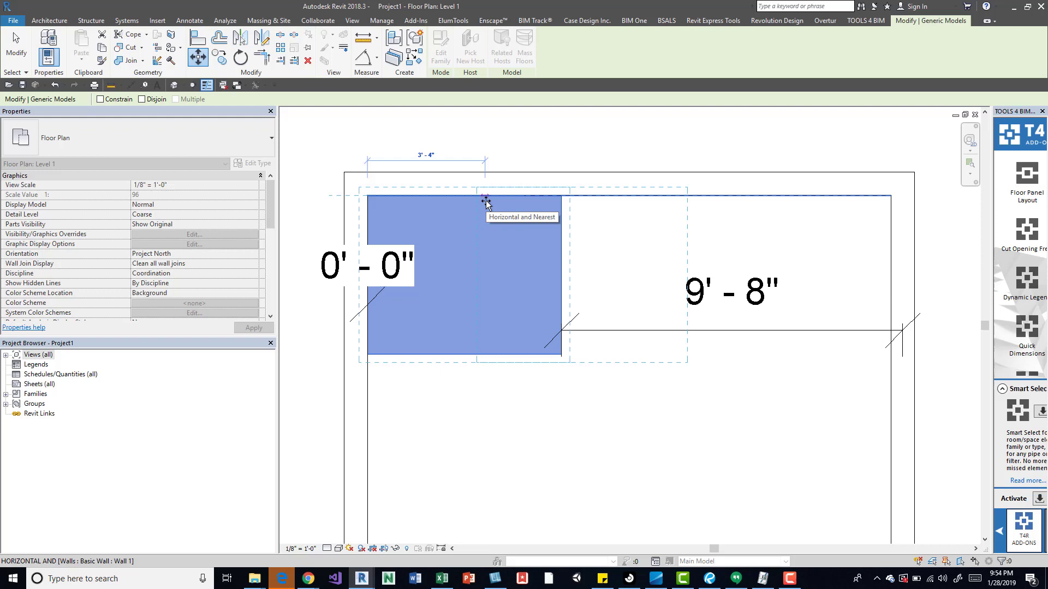
- Move the box 4'-9" right, then 5'-0" down from its top edge, and deselect
{"action": "type", "text": "4 9"}
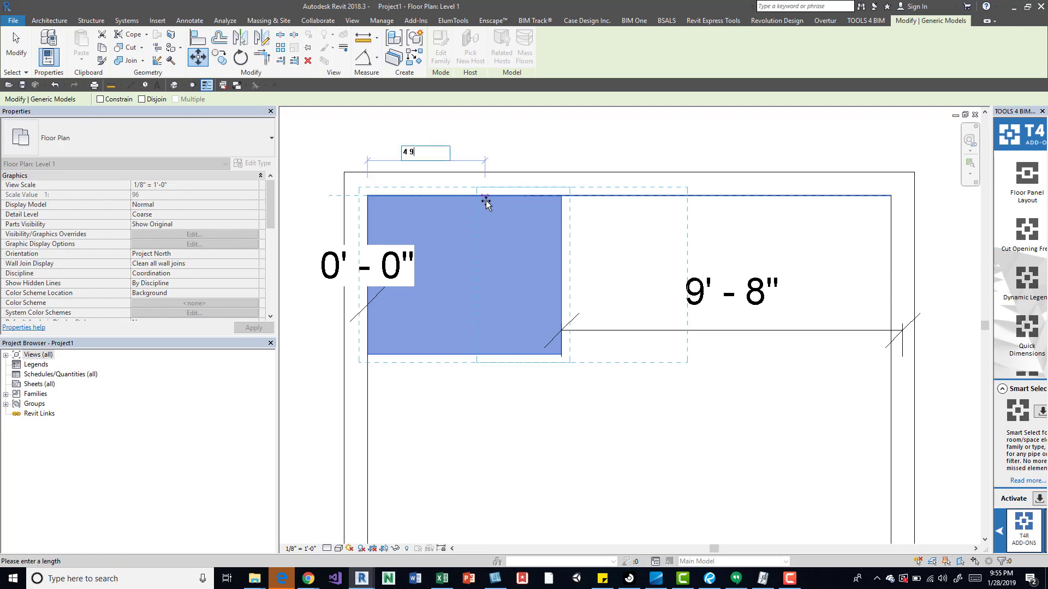
{"action": "key", "text": "Return"}
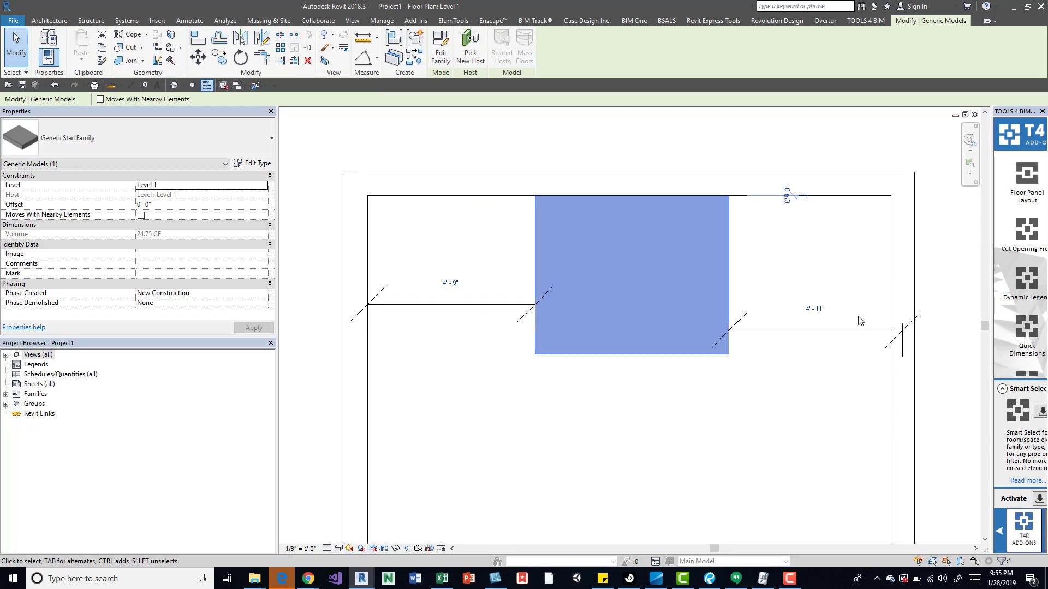
{"action": "key", "text": "m"}
{"action": "key", "text": "v"}
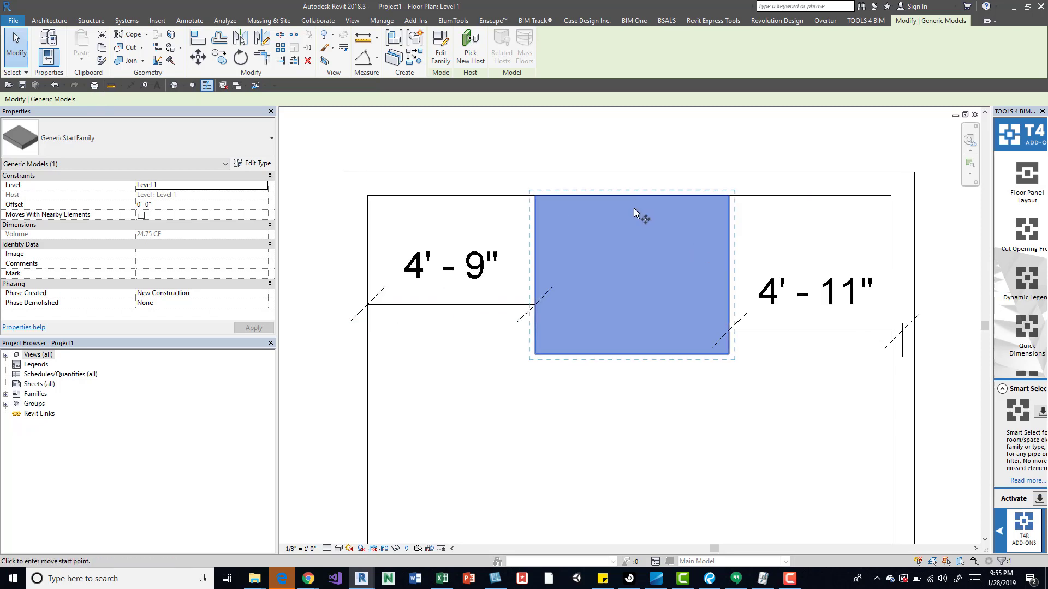
{"action": "left_click", "coordinate": [637, 197]}
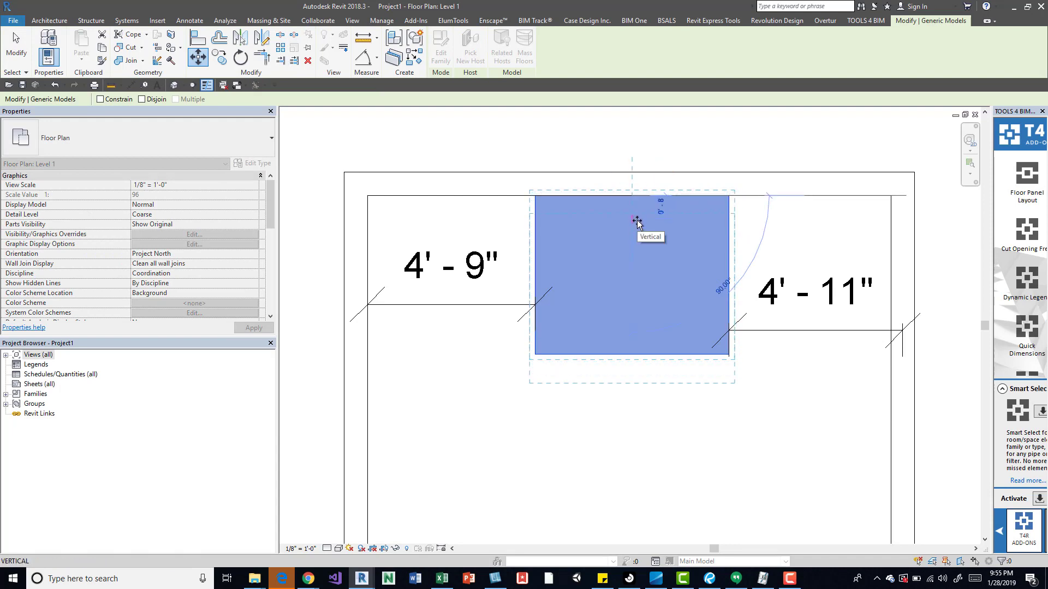
{"action": "type", "text": "5"}
{"action": "key", "text": "Return"}
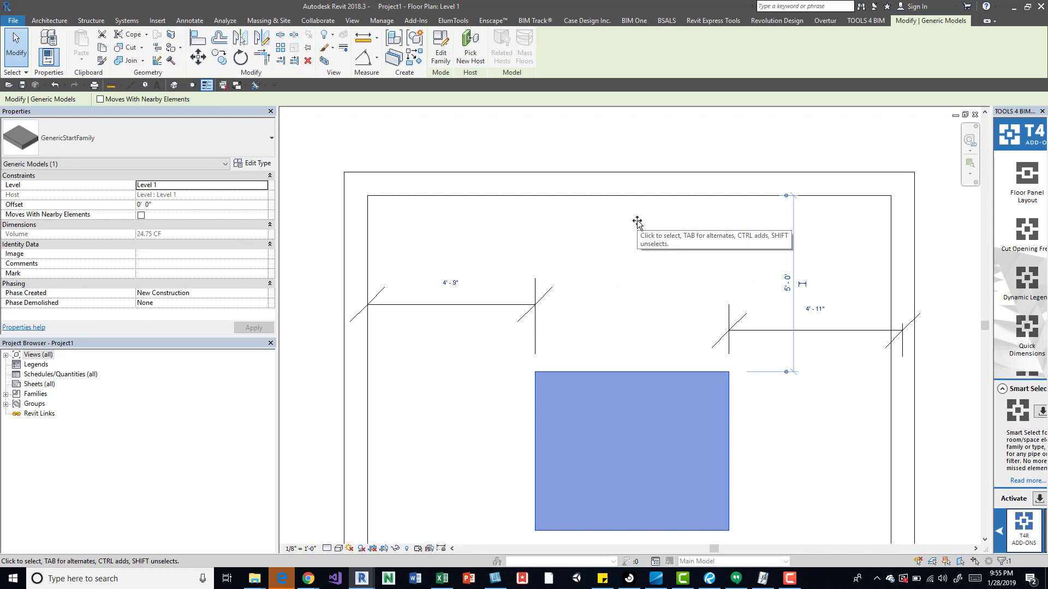
{"action": "left_click", "coordinate": [637, 223]}
{"action": "scroll", "coordinate": [625, 292], "scroll_direction": "down", "scroll_amount": 2}
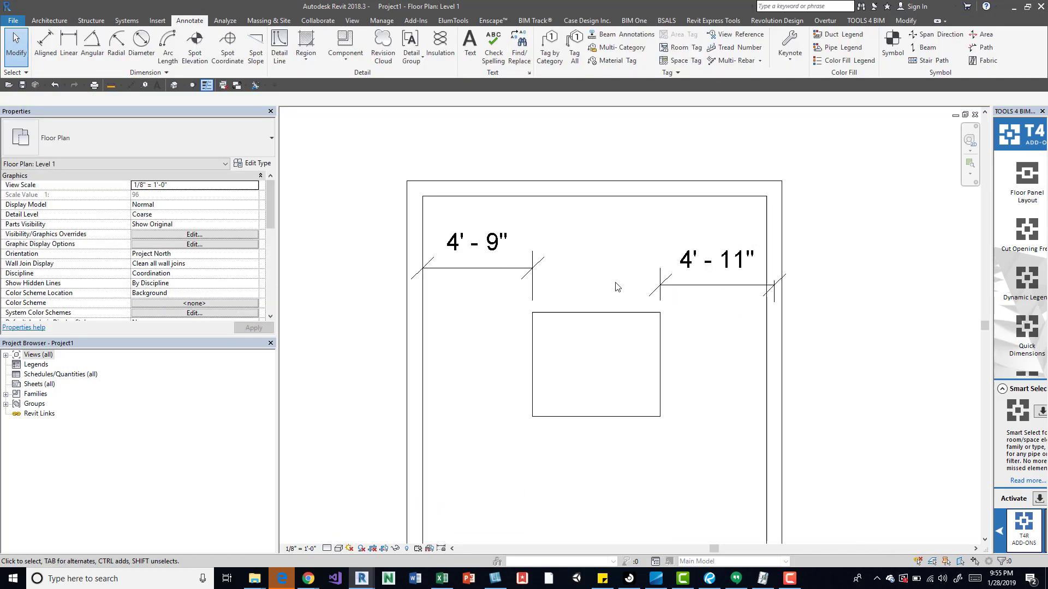
{"action": "scroll", "coordinate": [617, 287], "scroll_direction": "up", "scroll_amount": 1}
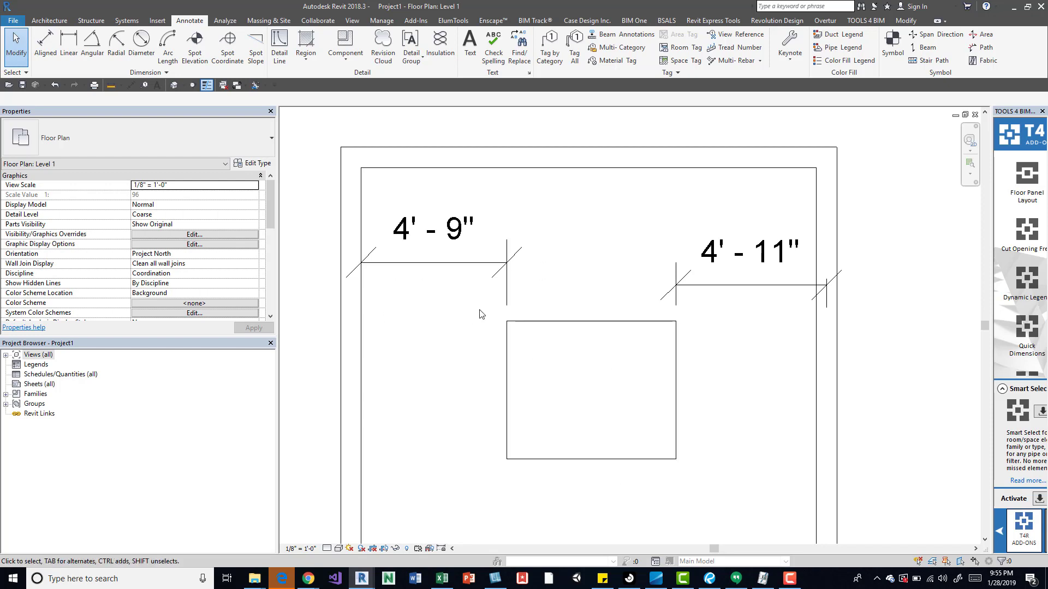
{"action": "left_click", "coordinate": [107, 87]}
{"action": "left_click", "coordinate": [361, 357]}
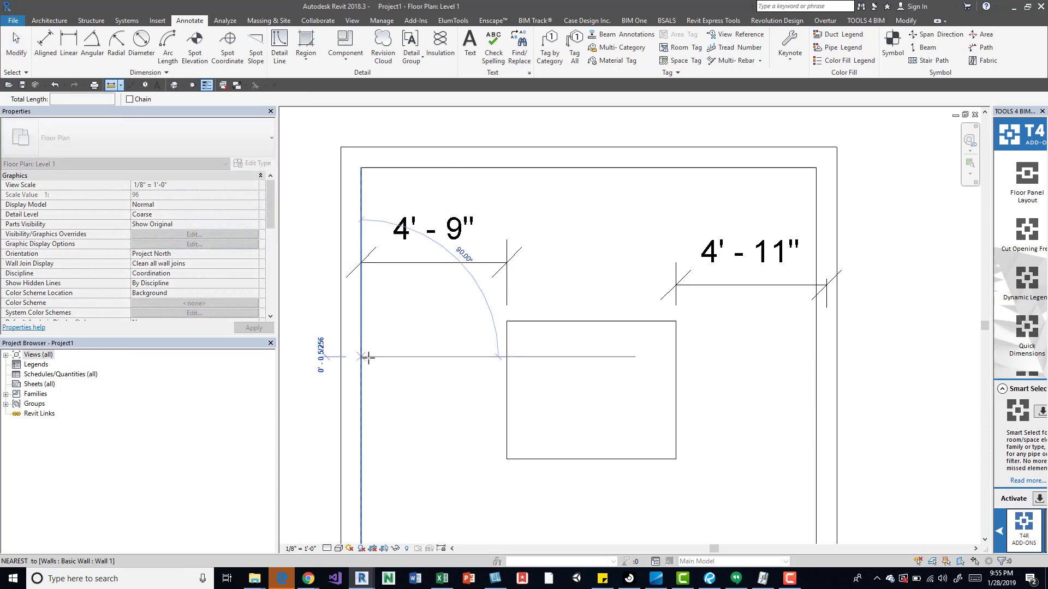
{"action": "left_click", "coordinate": [507, 357]}
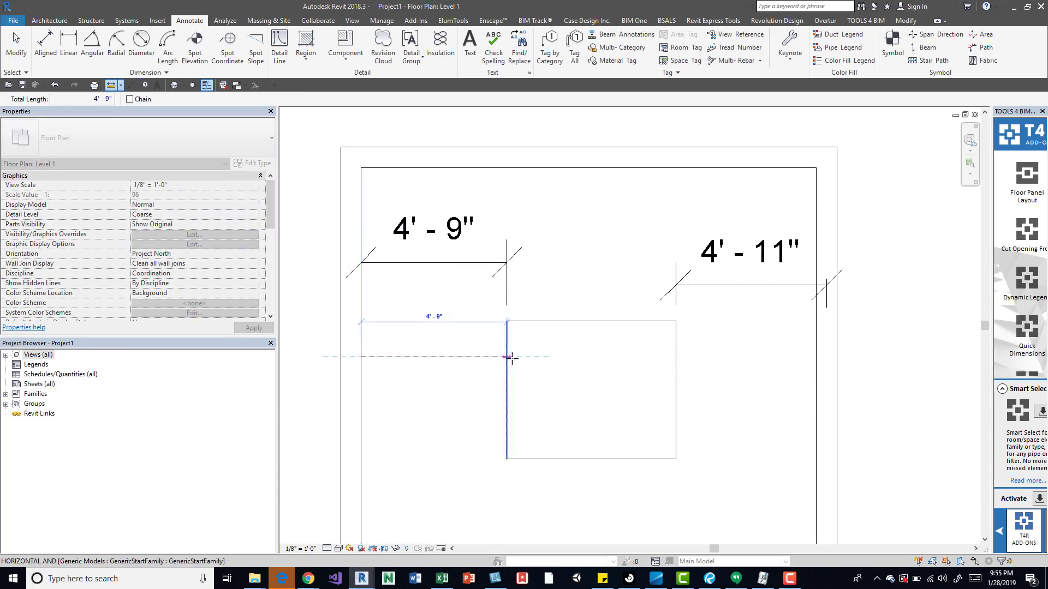
{"action": "left_click", "coordinate": [425, 318]}
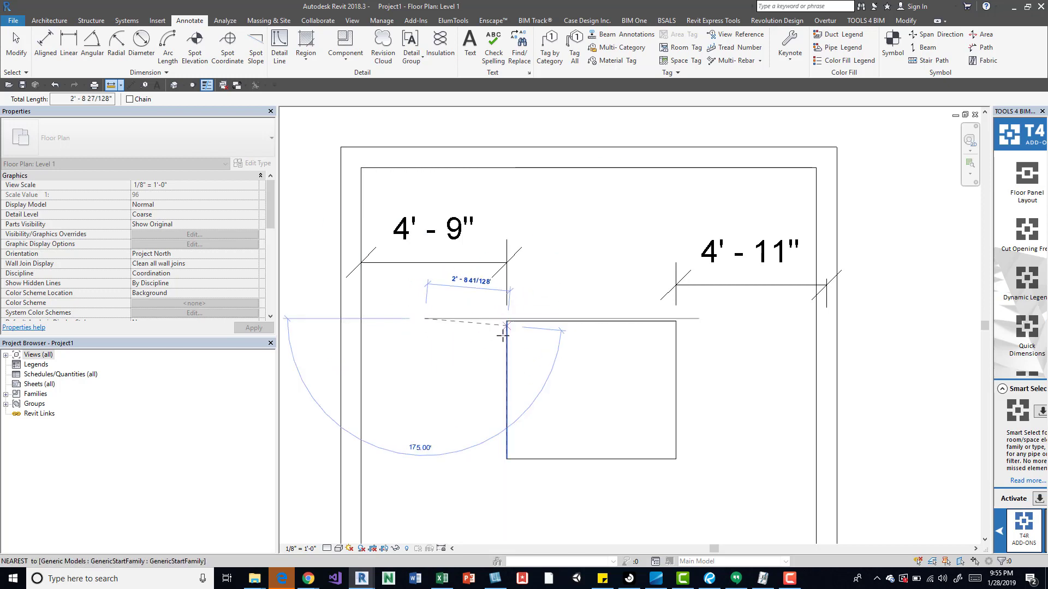
{"action": "key", "text": "Escape"}
{"action": "key", "text": "Escape"}
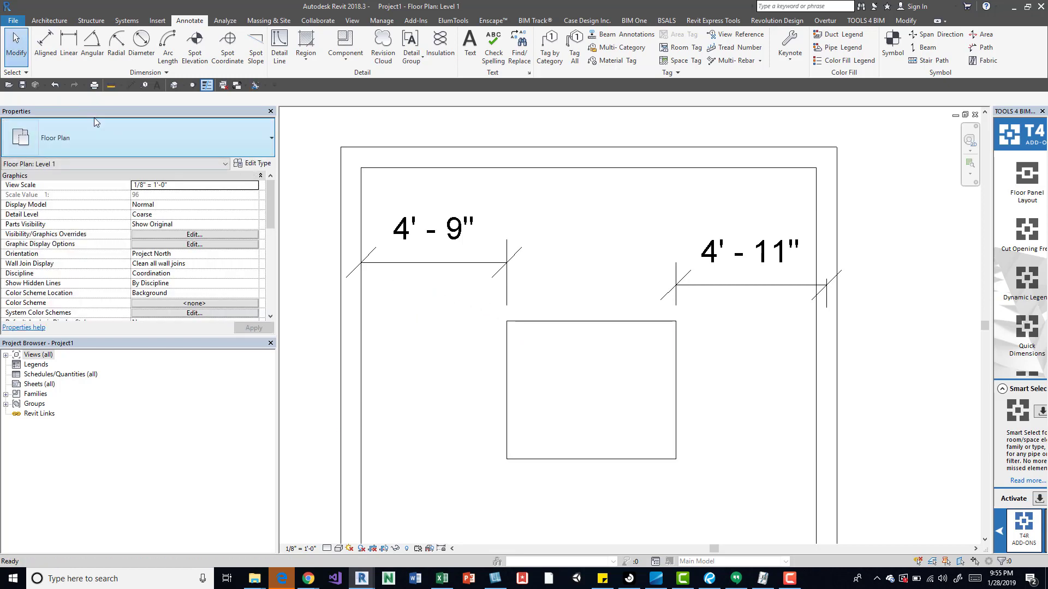
{"action": "left_click", "coordinate": [111, 85]}
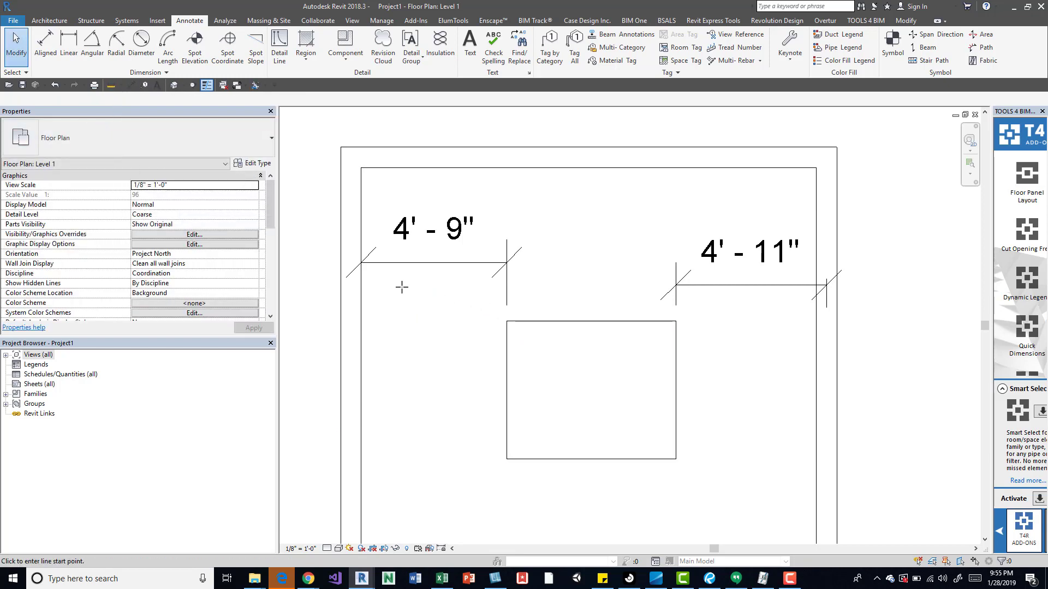
{"action": "left_click", "coordinate": [361, 354]}
{"action": "left_click", "coordinate": [507, 354]}
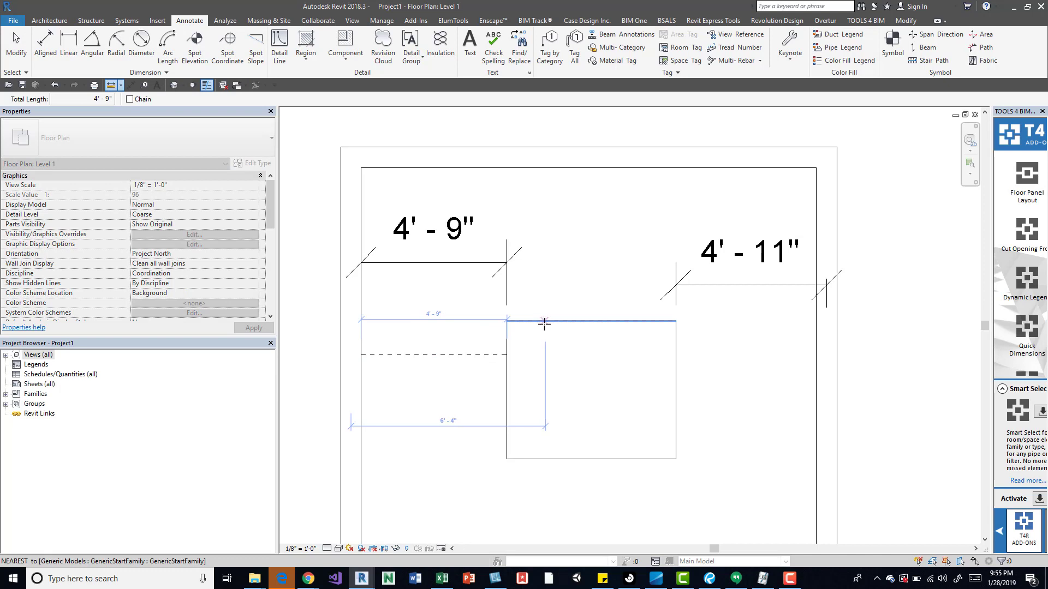
{"action": "left_click", "coordinate": [546, 322]}
{"action": "left_click", "coordinate": [544, 169]}
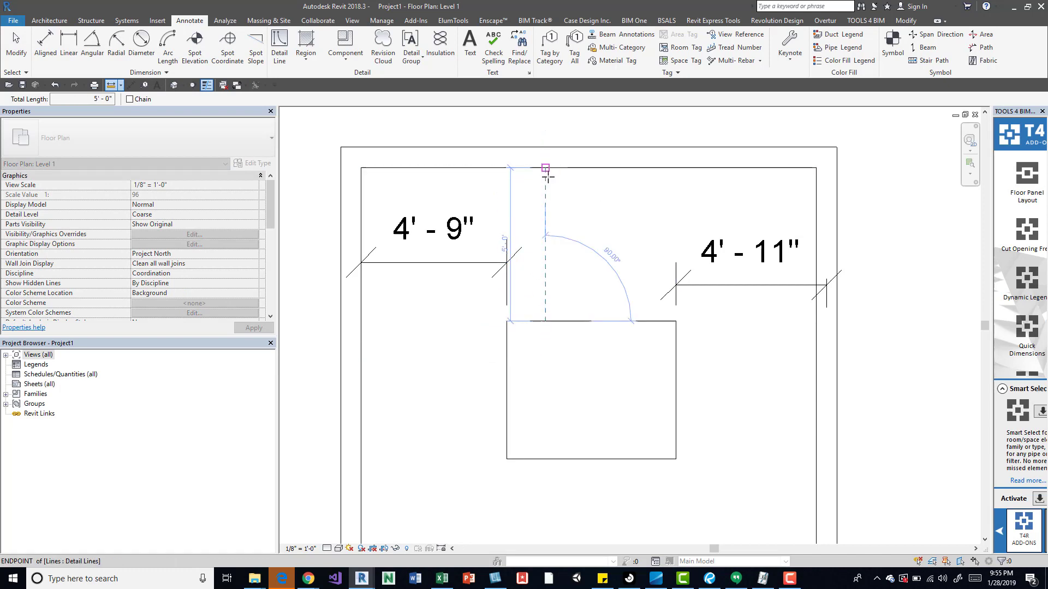
{"action": "left_click", "coordinate": [637, 321]}
{"action": "key", "text": "Escape"}
{"action": "key", "text": "Escape"}
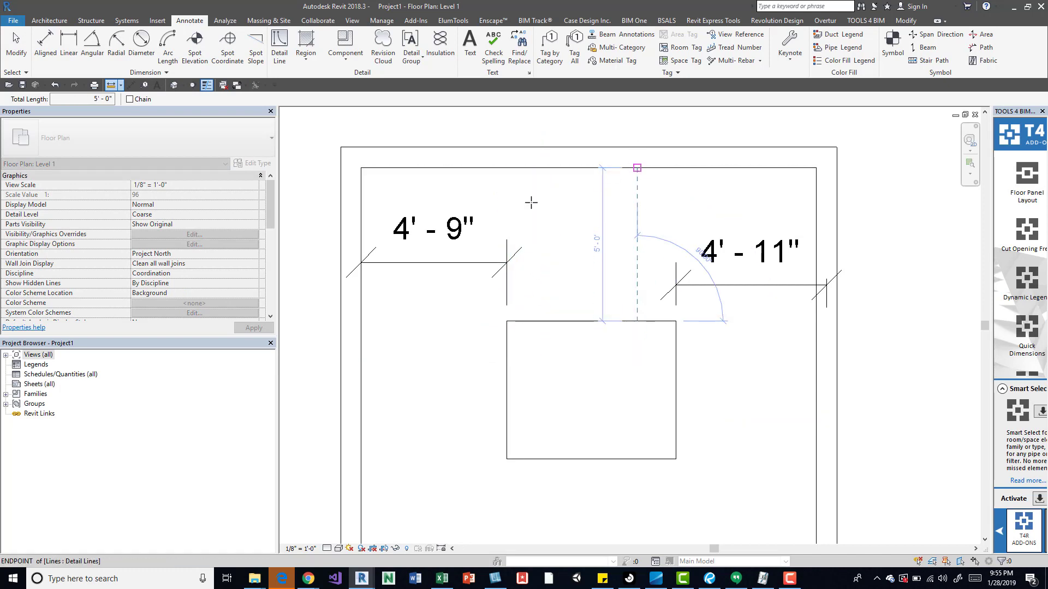